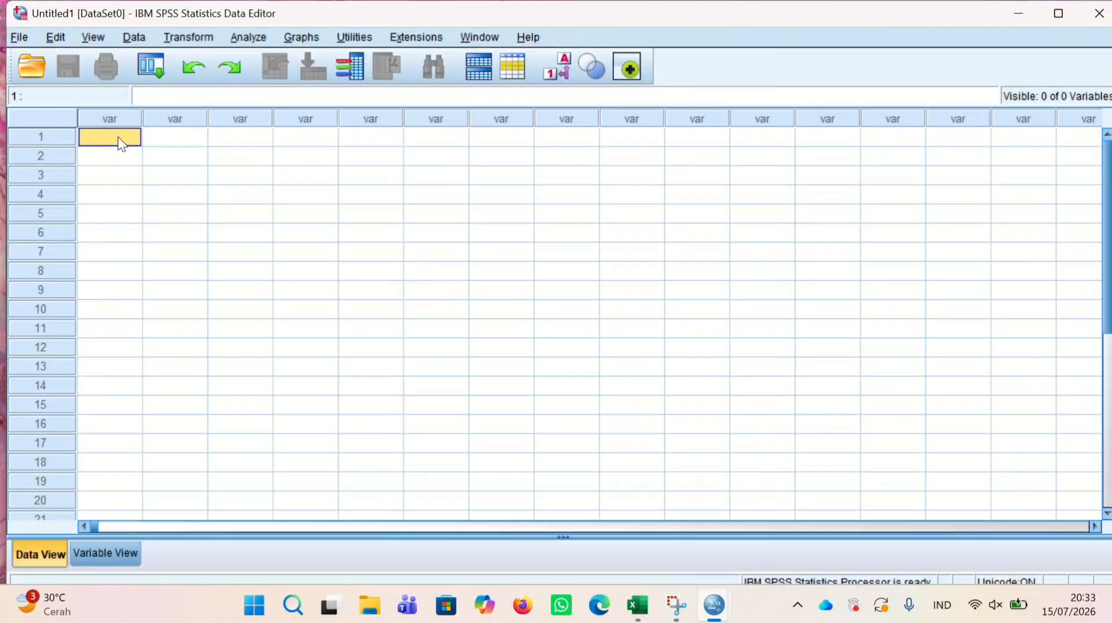
Step: Paste the copied dataset together with its variable names into the empty data grid, starting at the first cell
right_click(117, 136)
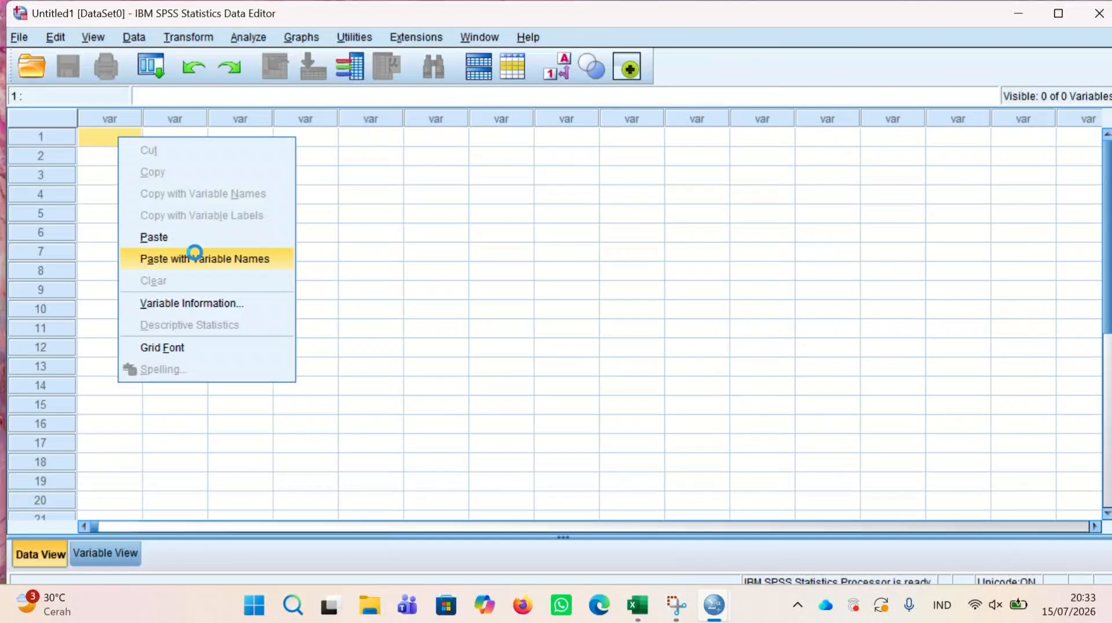
left_click(195, 253)
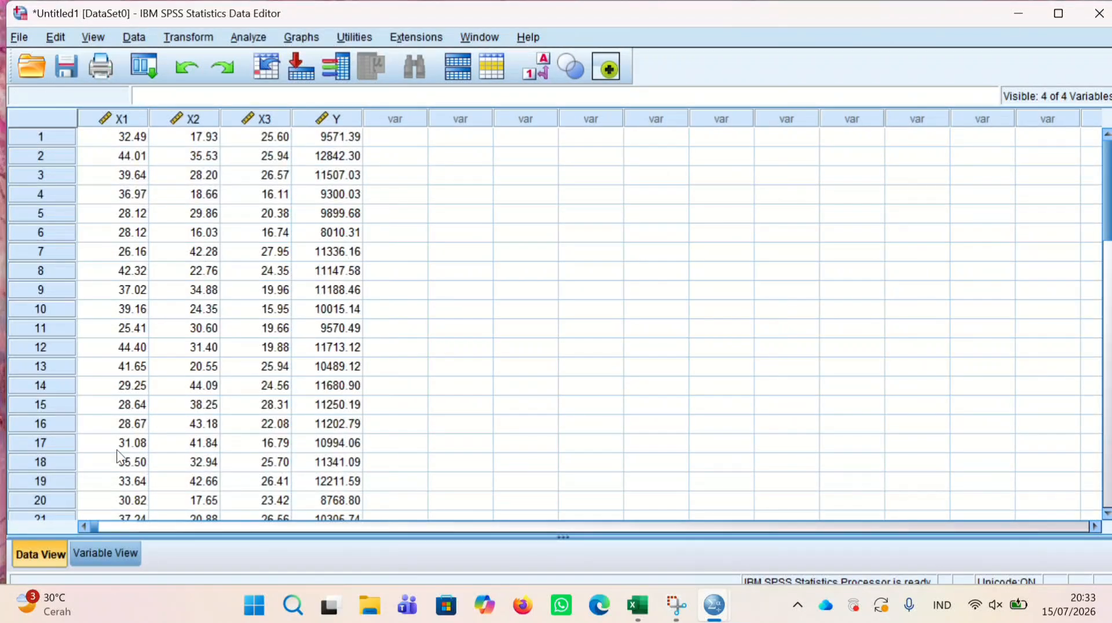
Step: Label variable X1 as "Kualitas Pelayanan" and variable X2 as "Promosi"
left_click(102, 555)
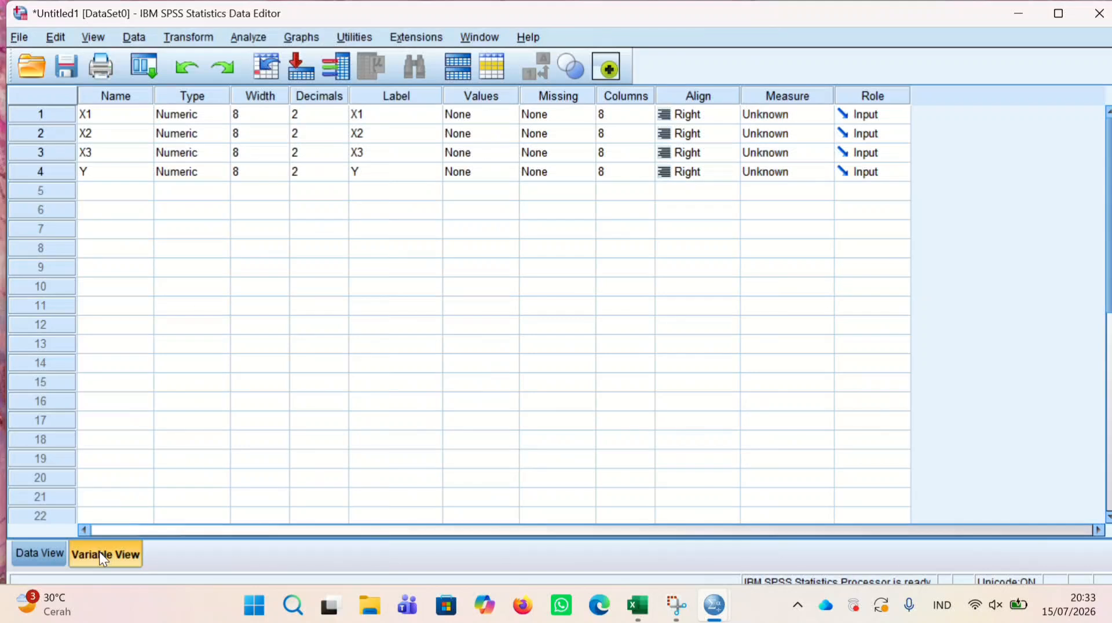
left_click(363, 112)
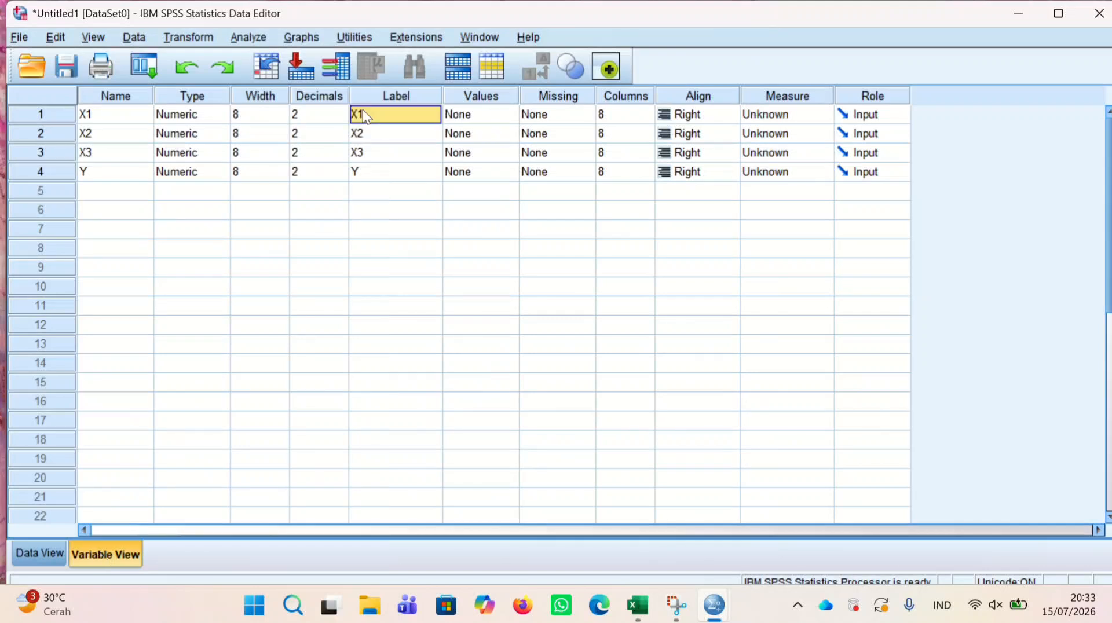
left_click(363, 111)
double_click(364, 112)
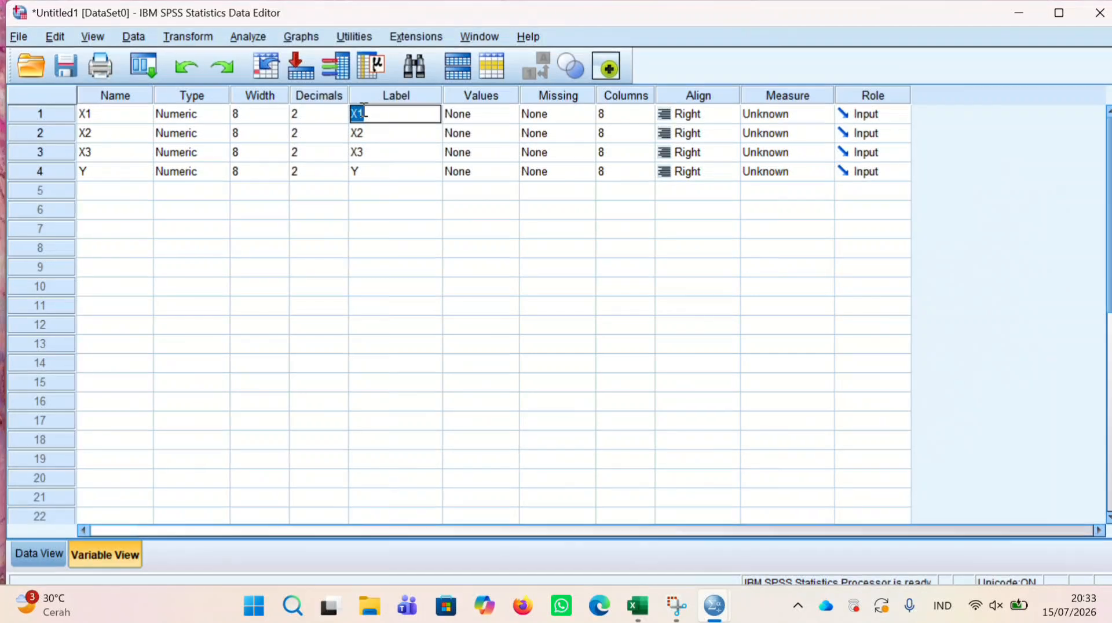
type("Kualitas Pelayanan")
left_click(356, 133)
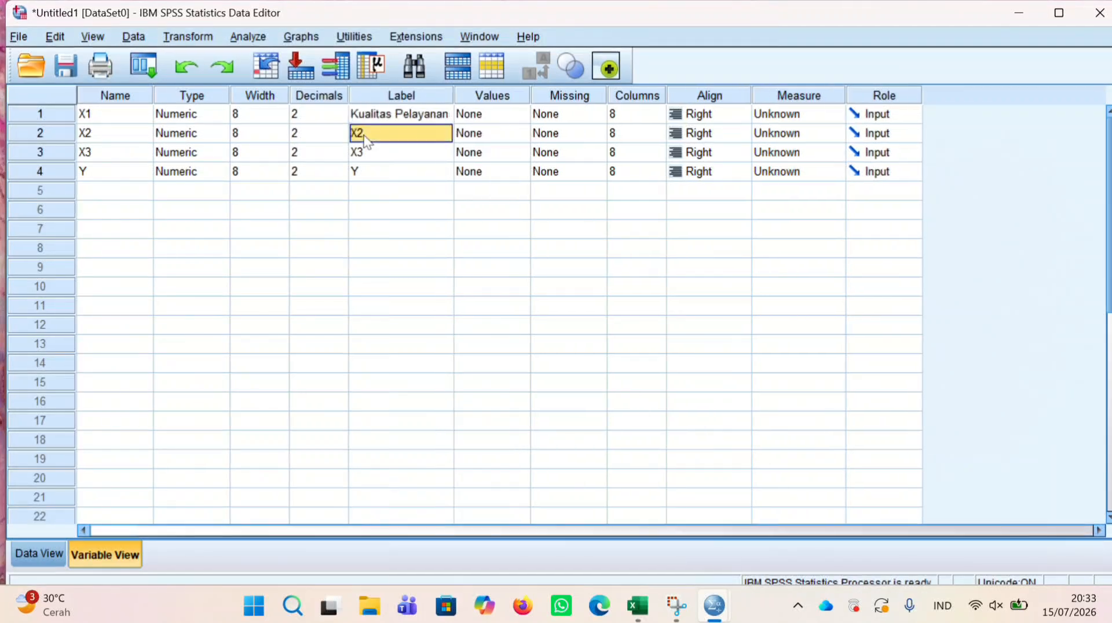
left_click(363, 133)
double_click(366, 133)
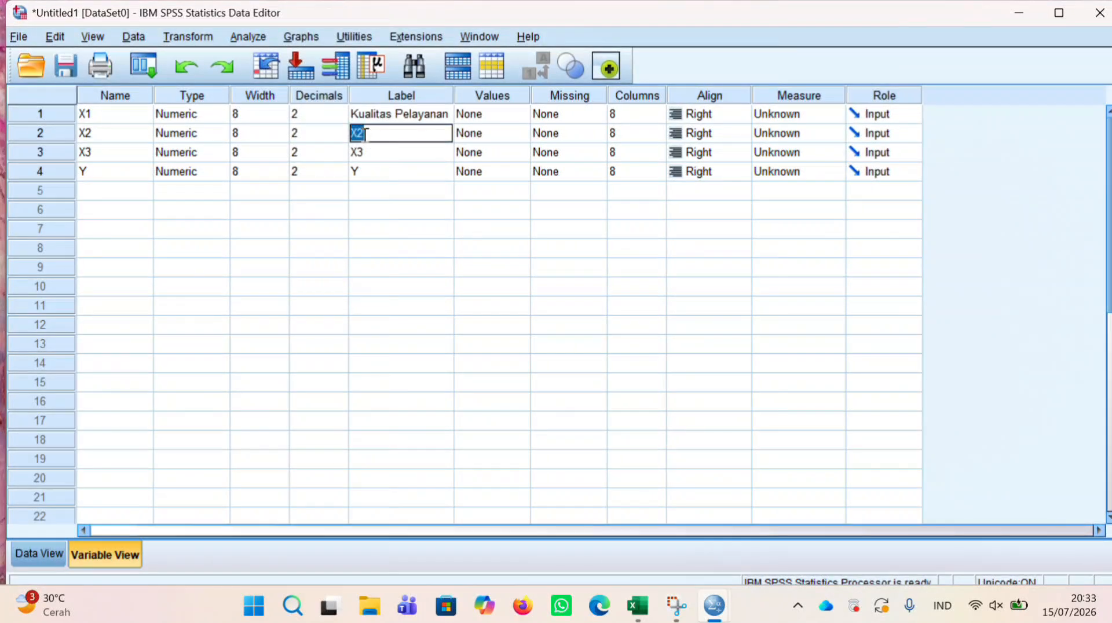
type("Promosi")
Step: Label variable X3 as "Harga" and variable Y as "Keputusan Pembelian"
double_click(355, 151)
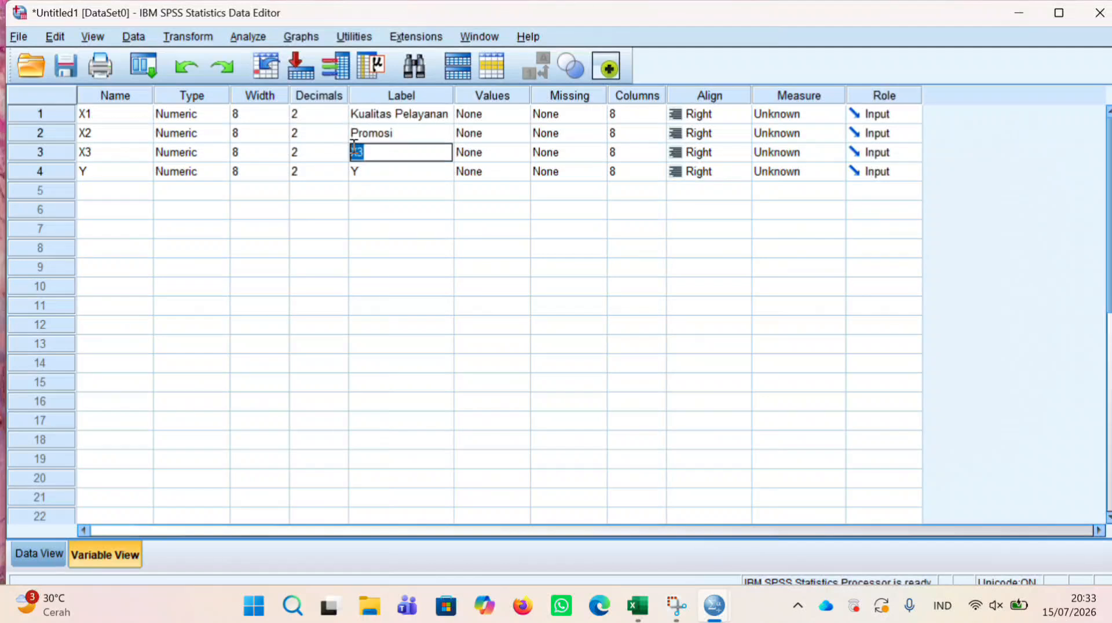
type("Harga")
double_click(362, 171)
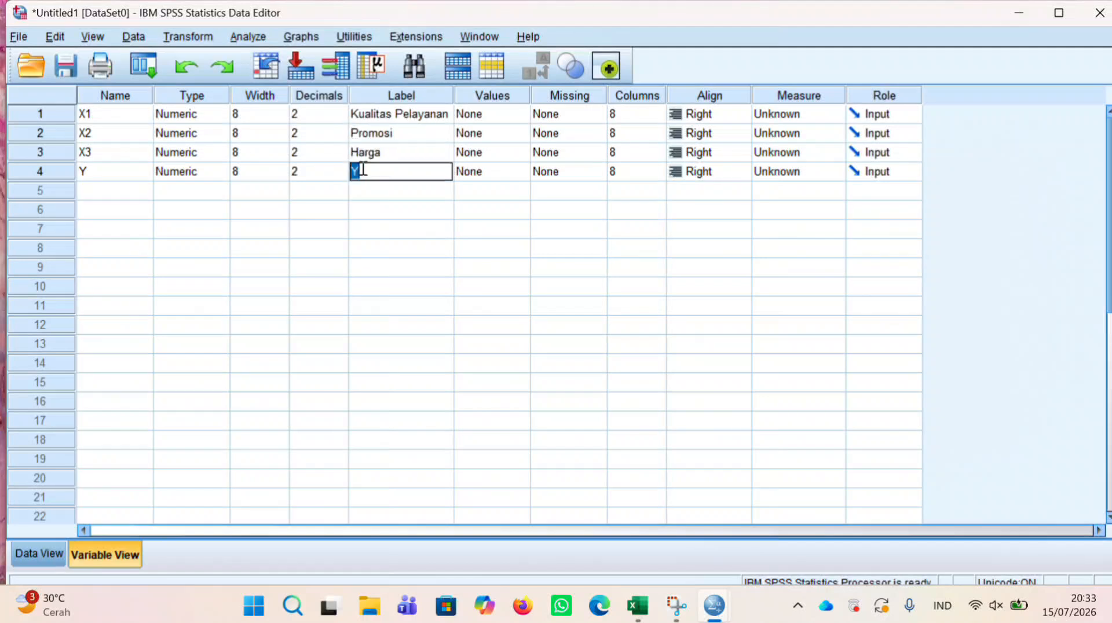
type("Keputusan Pembelian")
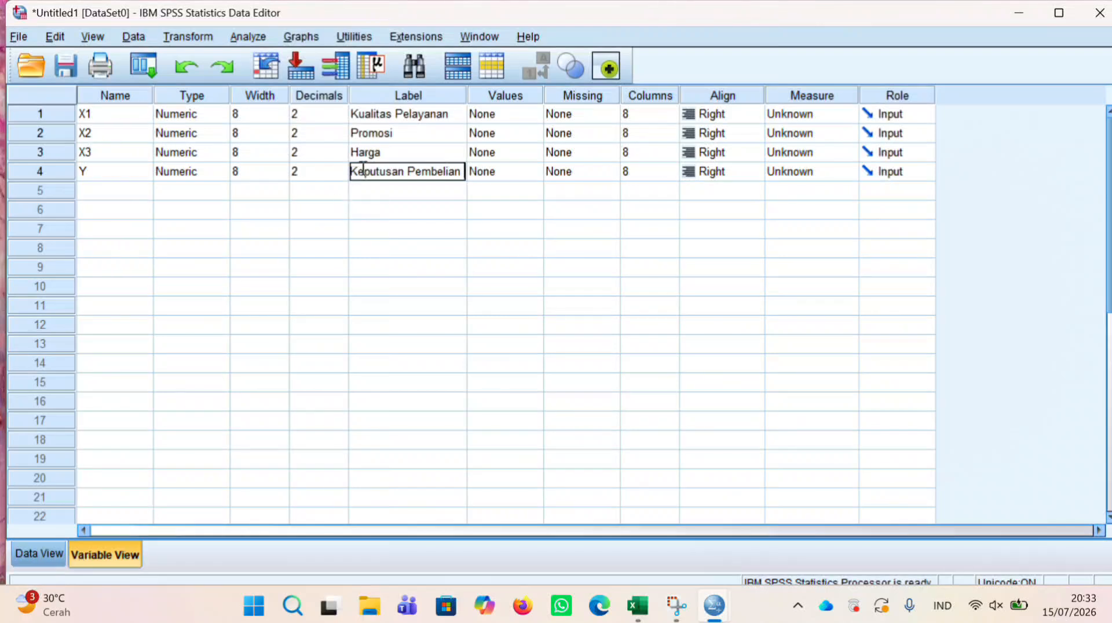
Step: Set up a linear regression with Keputusan Pembelian [Y] as the dependent variable
left_click(34, 566)
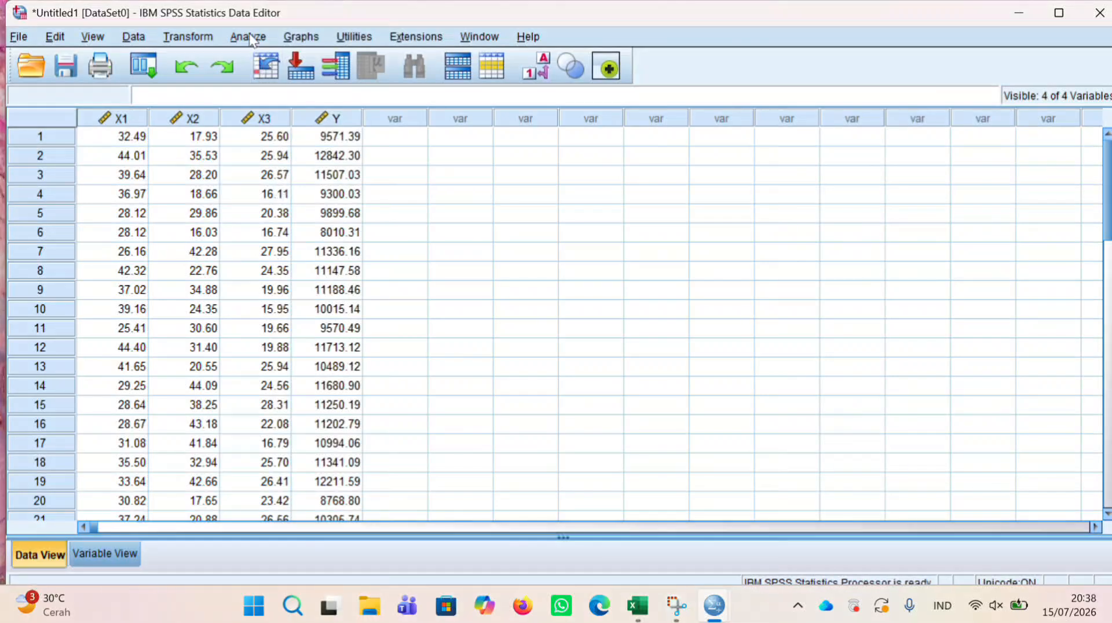
left_click(248, 36)
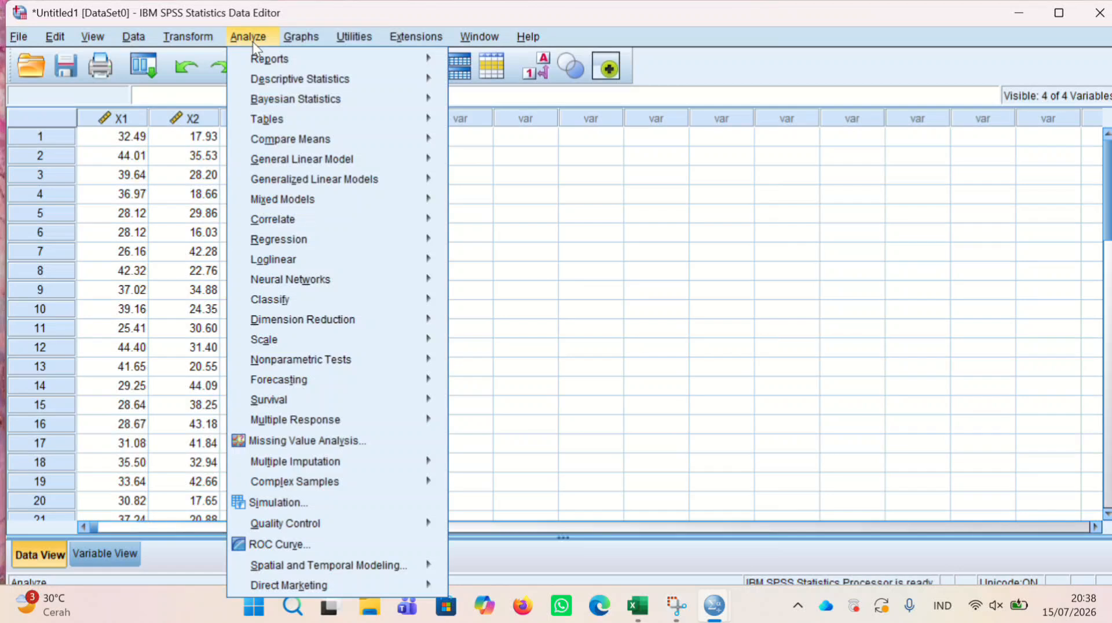
mouse_move(413, 238)
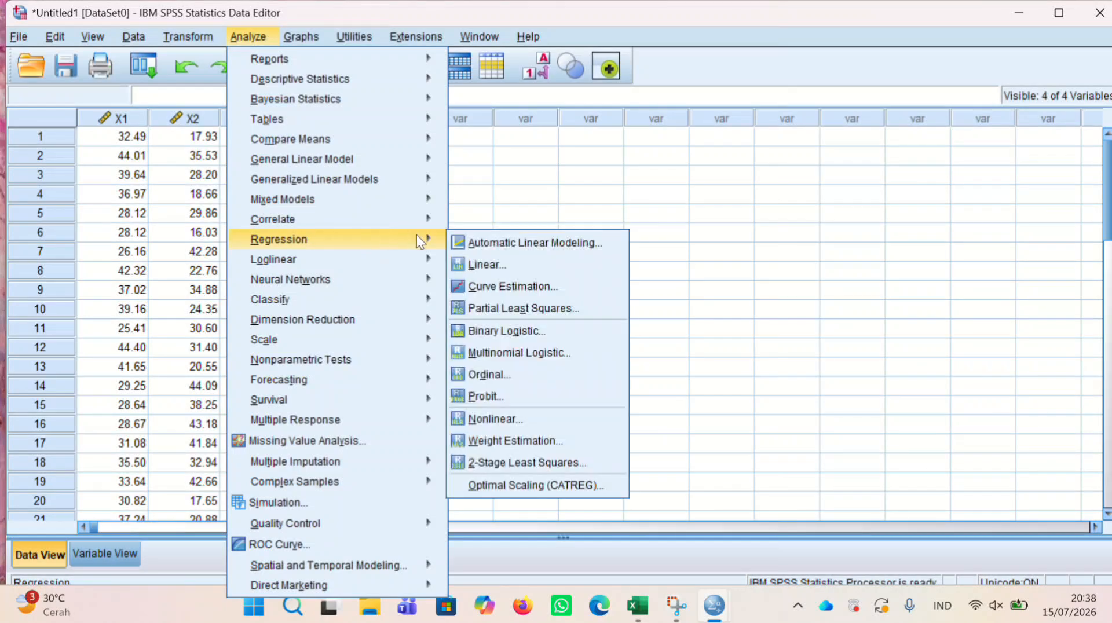
left_click(469, 265)
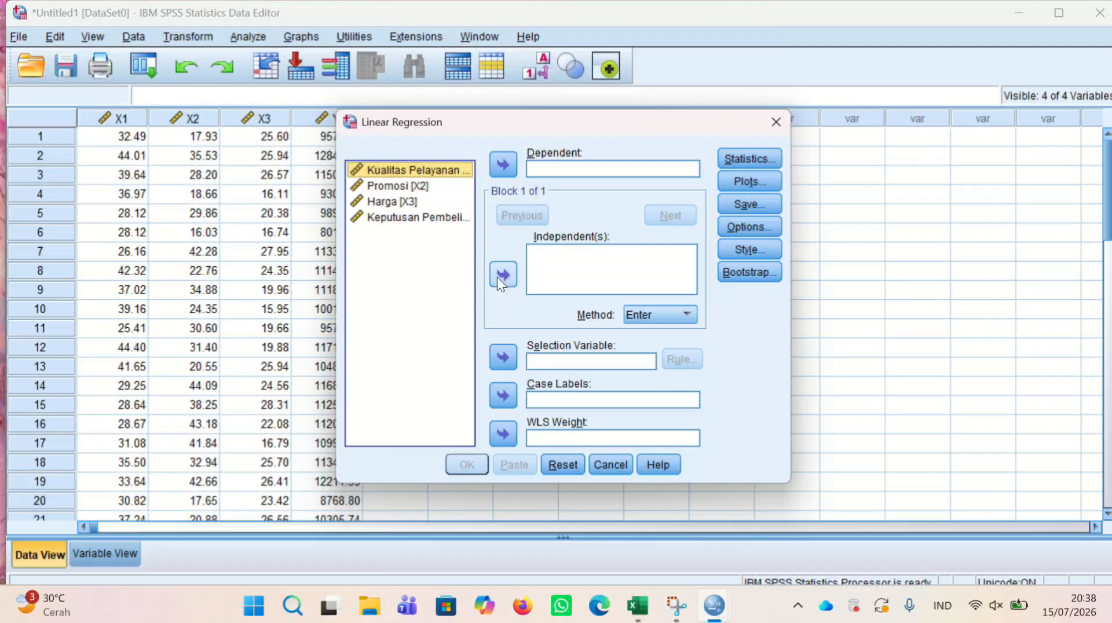
left_click(417, 217)
left_click(499, 166)
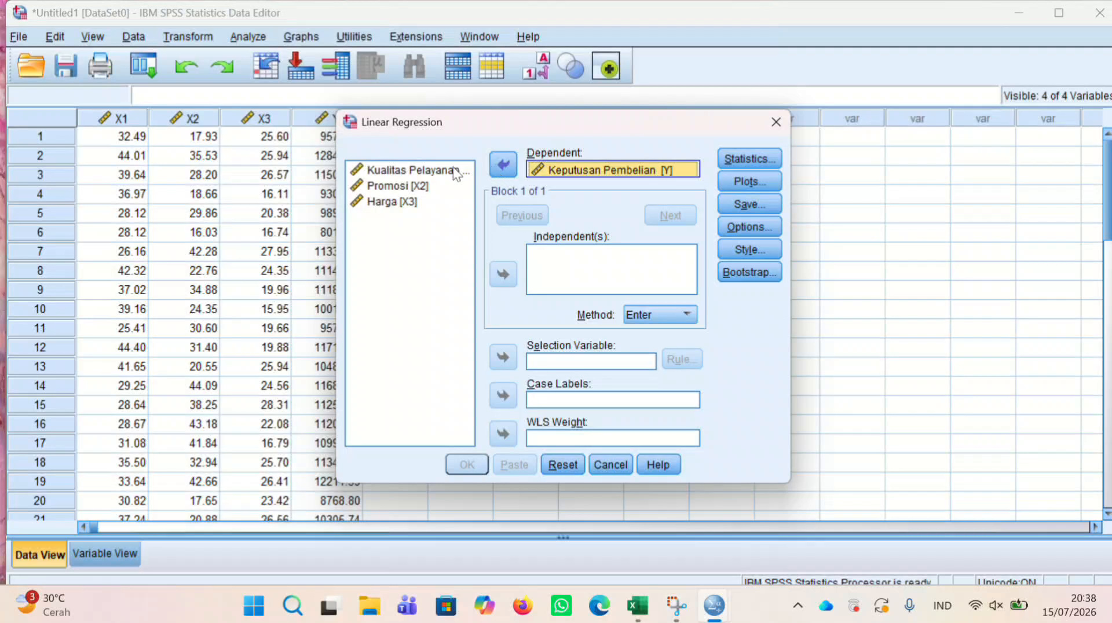
Step: Add Kualitas Pelayanan [X1], Promosi [X2] and Harga [X3] as independent variables of the regression
left_click(437, 169)
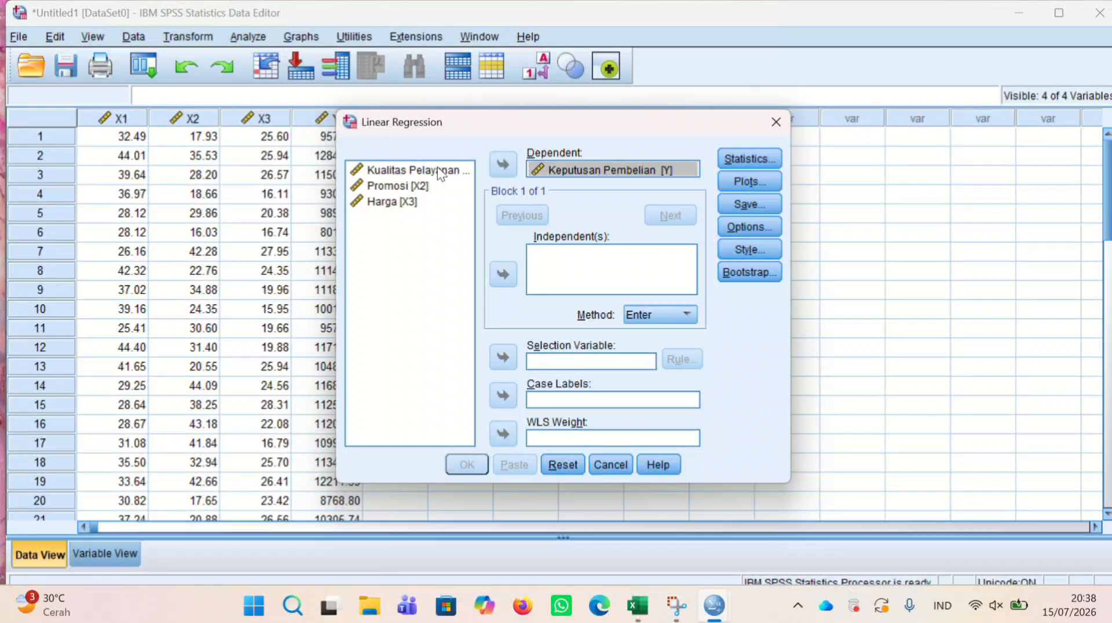
left_click(502, 274)
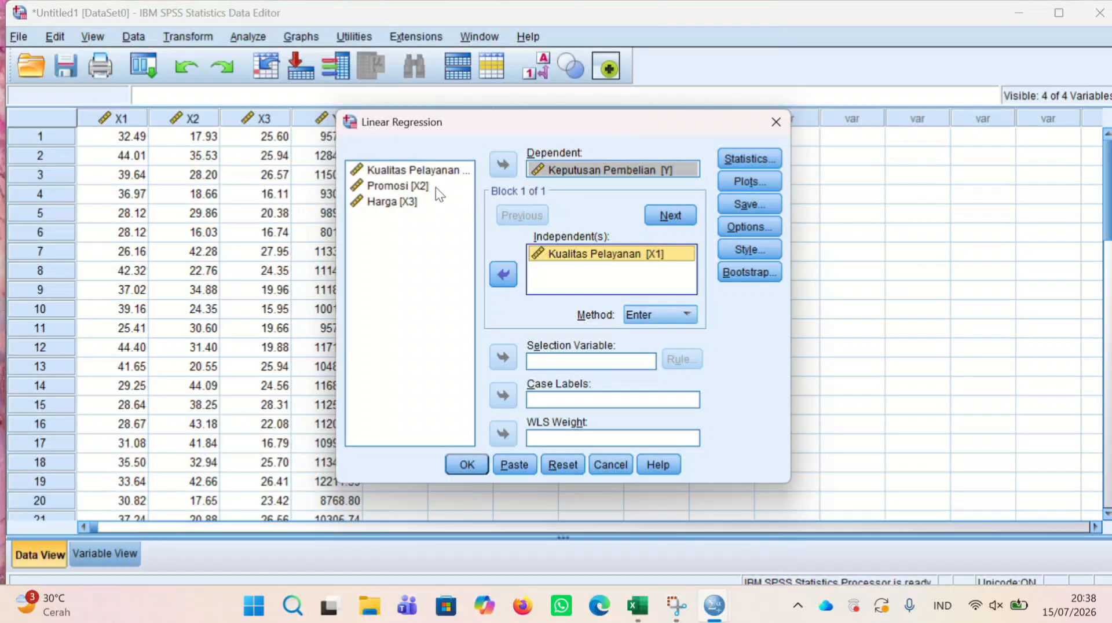
left_click(435, 186)
left_click(505, 274)
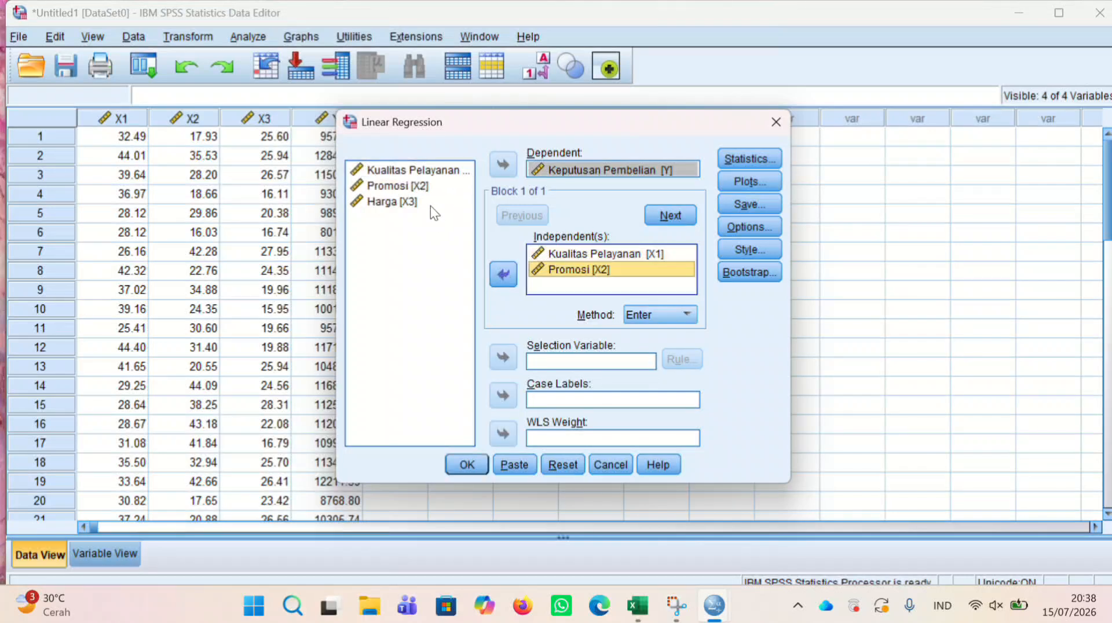
left_click(430, 205)
left_click(503, 275)
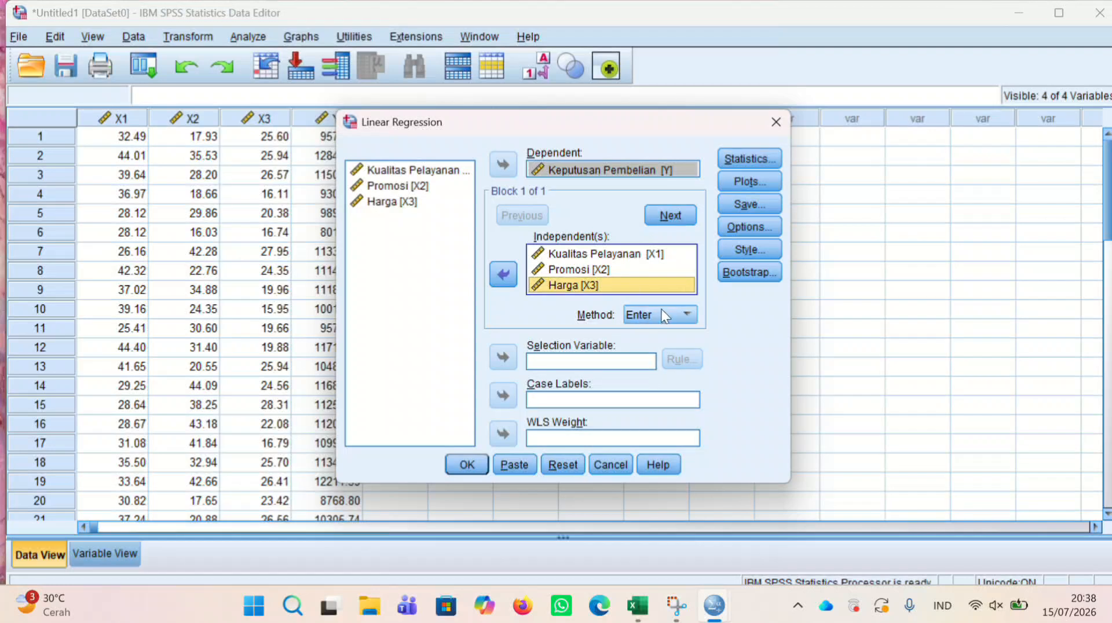
Step: Include collinearity diagnostics in the regression statistics
left_click(758, 151)
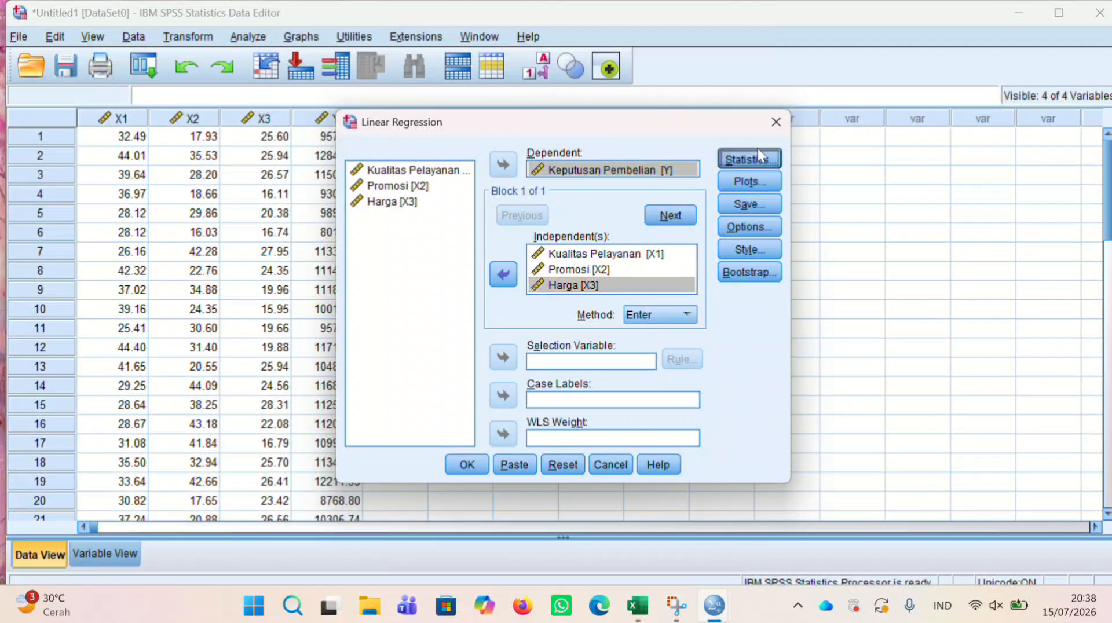
left_click(561, 281)
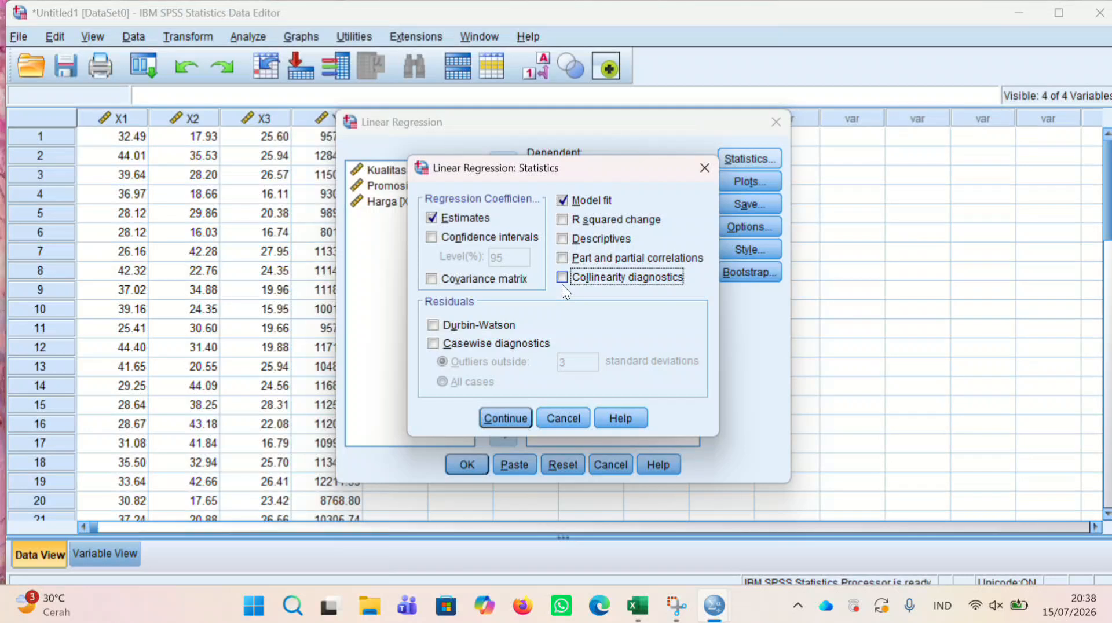
left_click(562, 283)
left_click(512, 411)
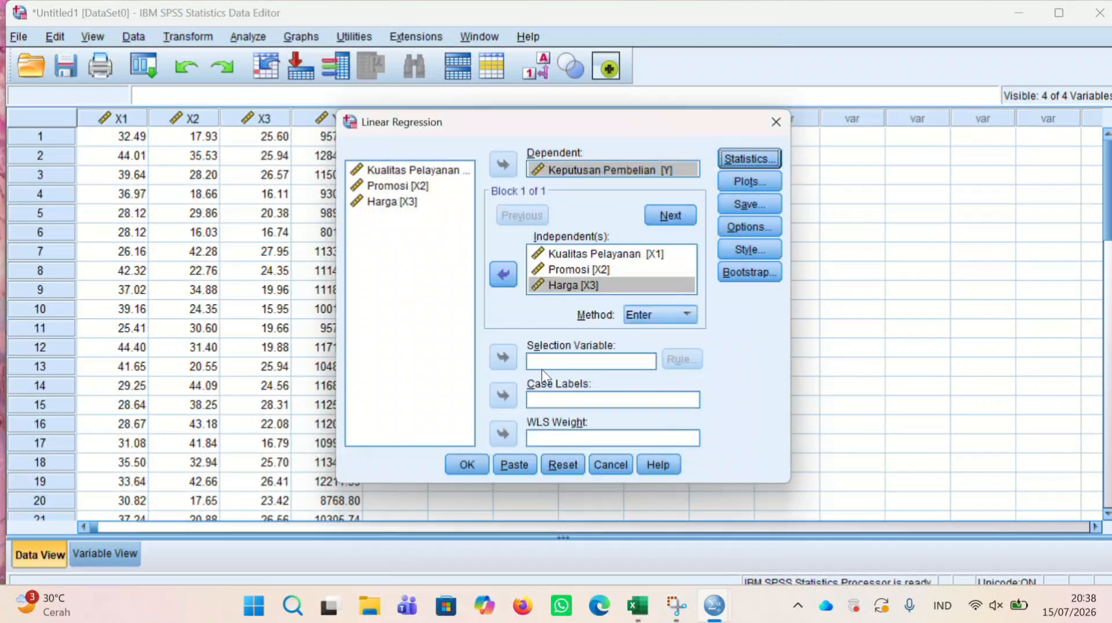
Step: Configure the regression plots with *SRESID as Y against *ZPRED as X, plus a normal probability plot
left_click(740, 181)
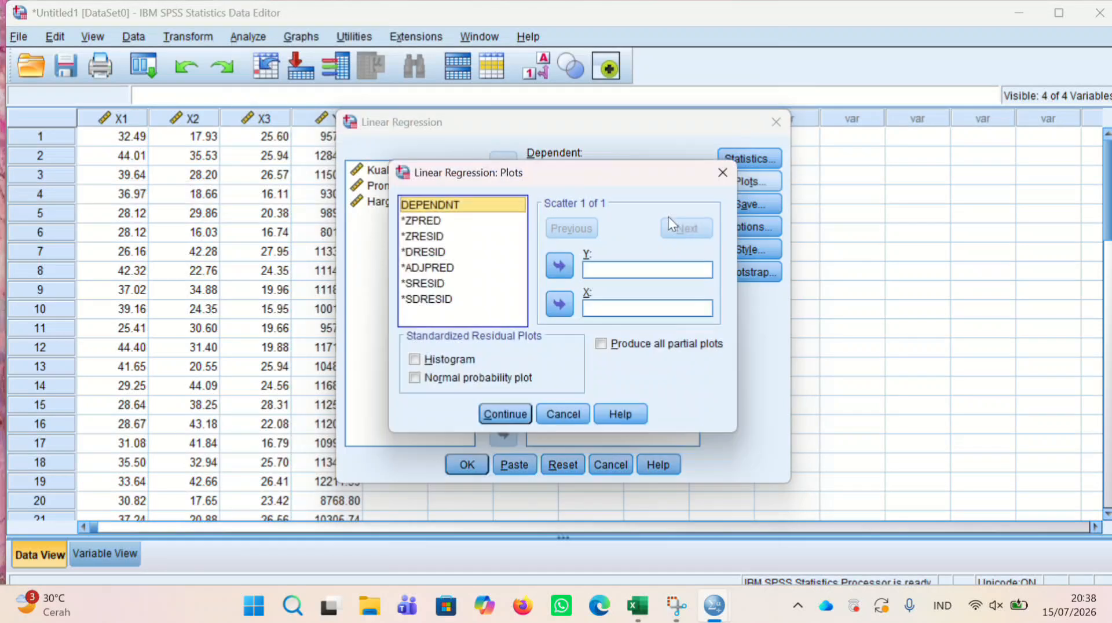
left_click(457, 283)
left_click(569, 269)
left_click(465, 221)
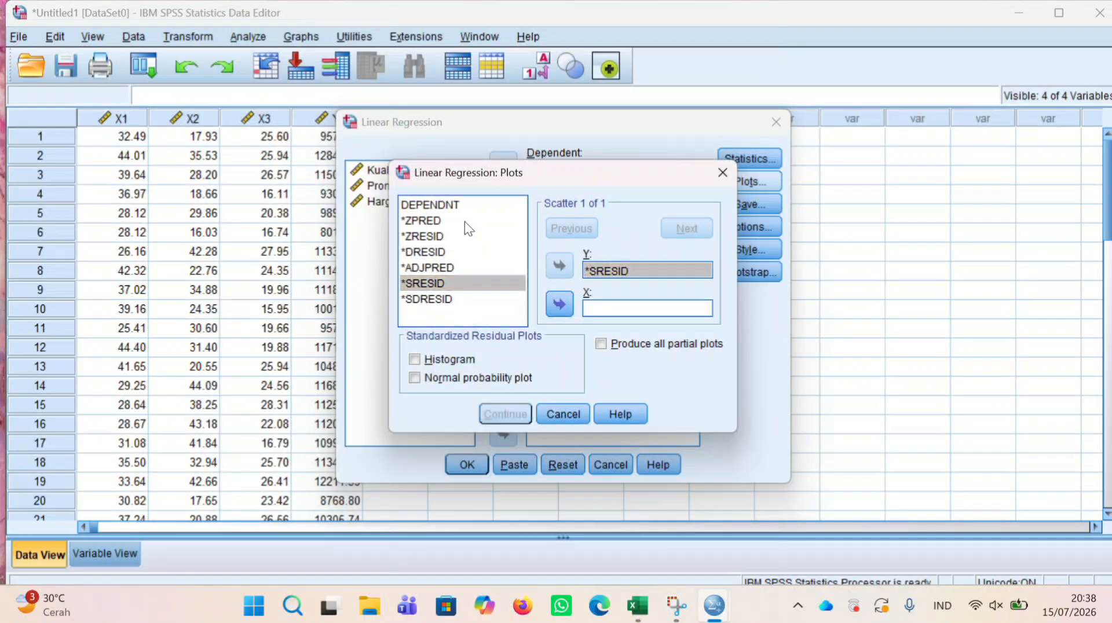
left_click(551, 308)
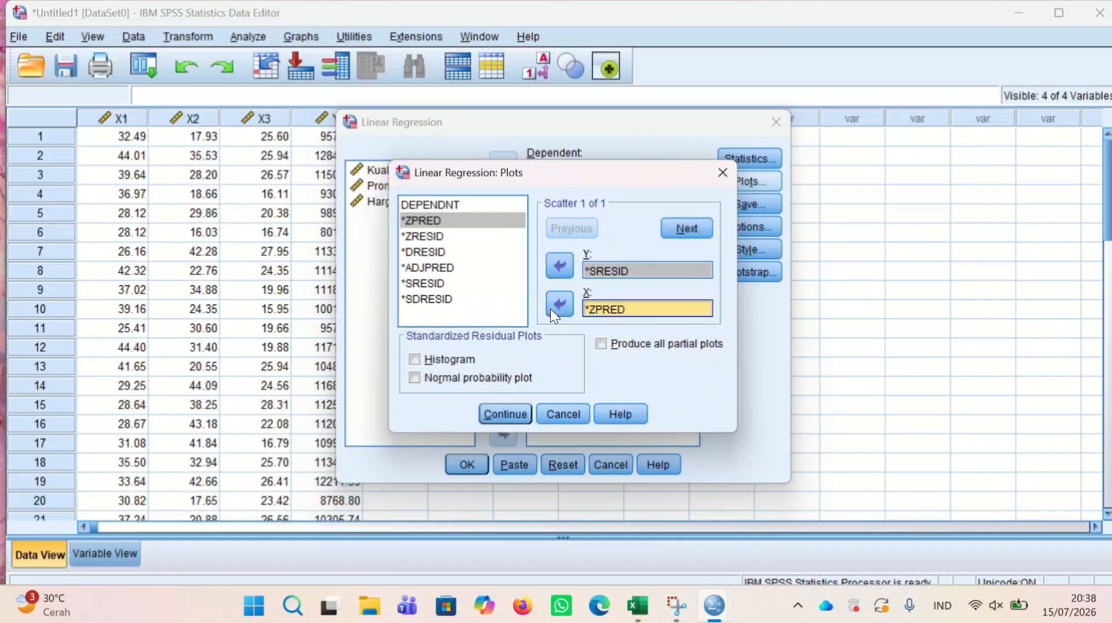
left_click(487, 379)
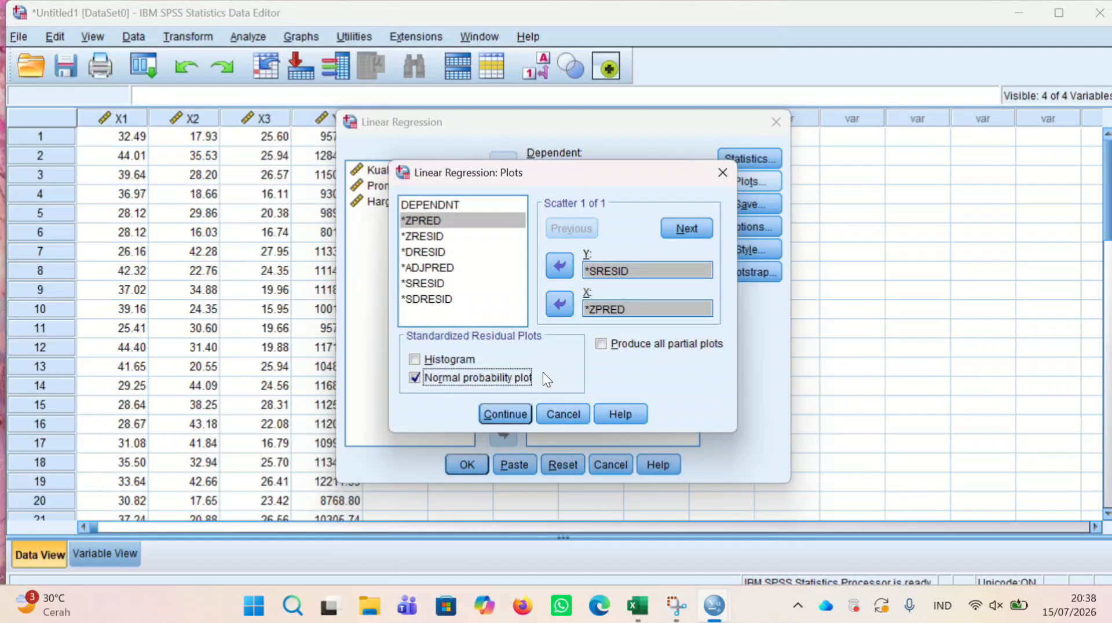
left_click(673, 304)
left_click(498, 412)
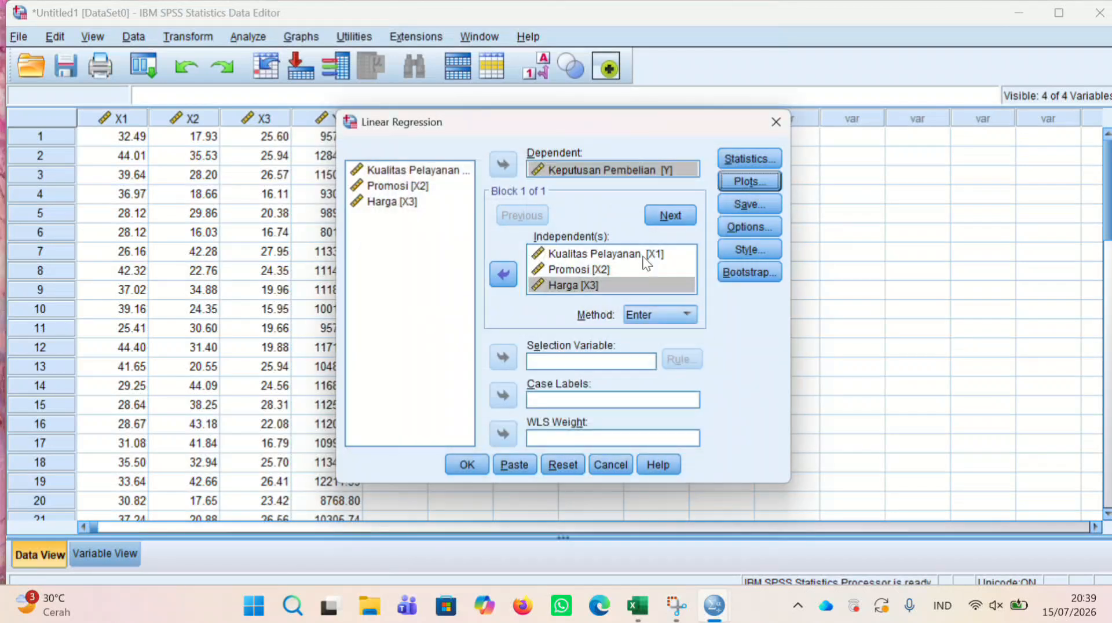
Step: Set the regression to save unstandardized residuals, and run the analysis
left_click(735, 201)
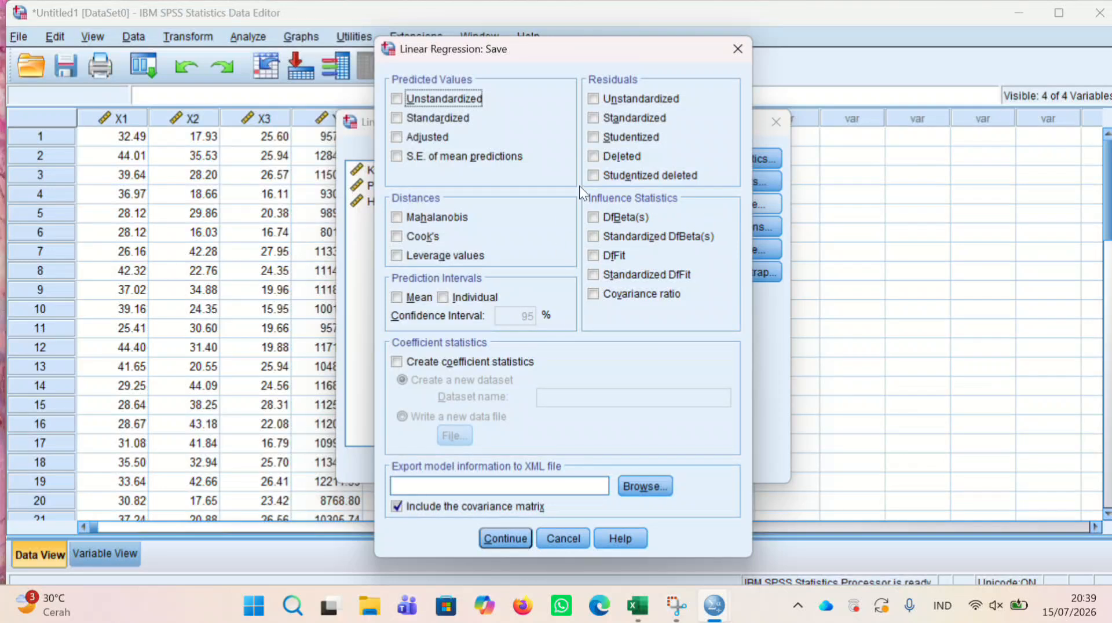
left_click(602, 97)
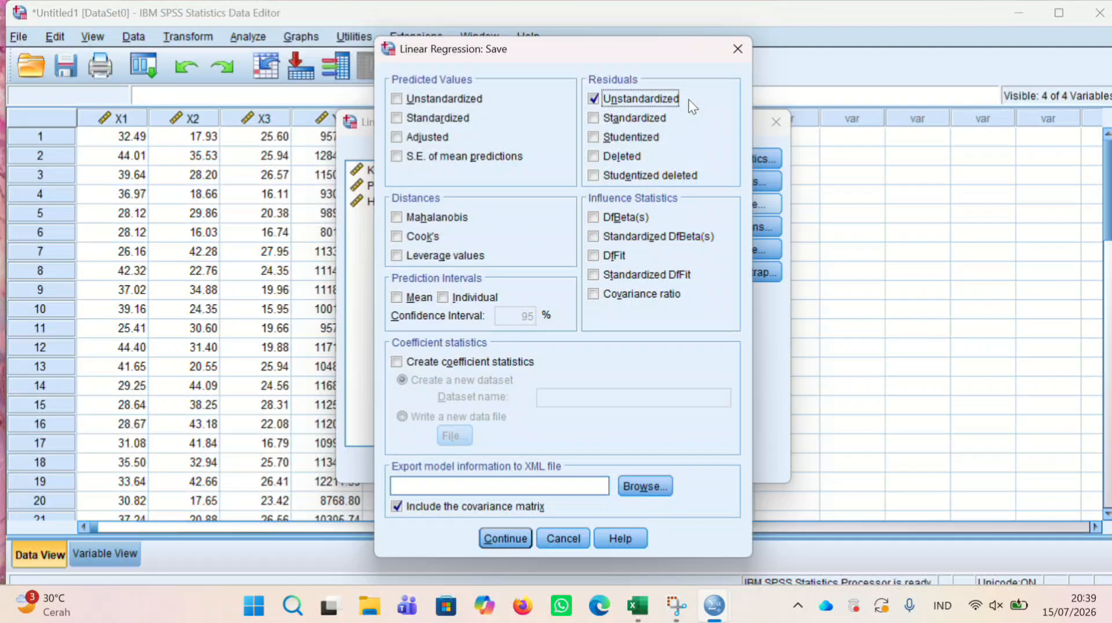
left_click(515, 536)
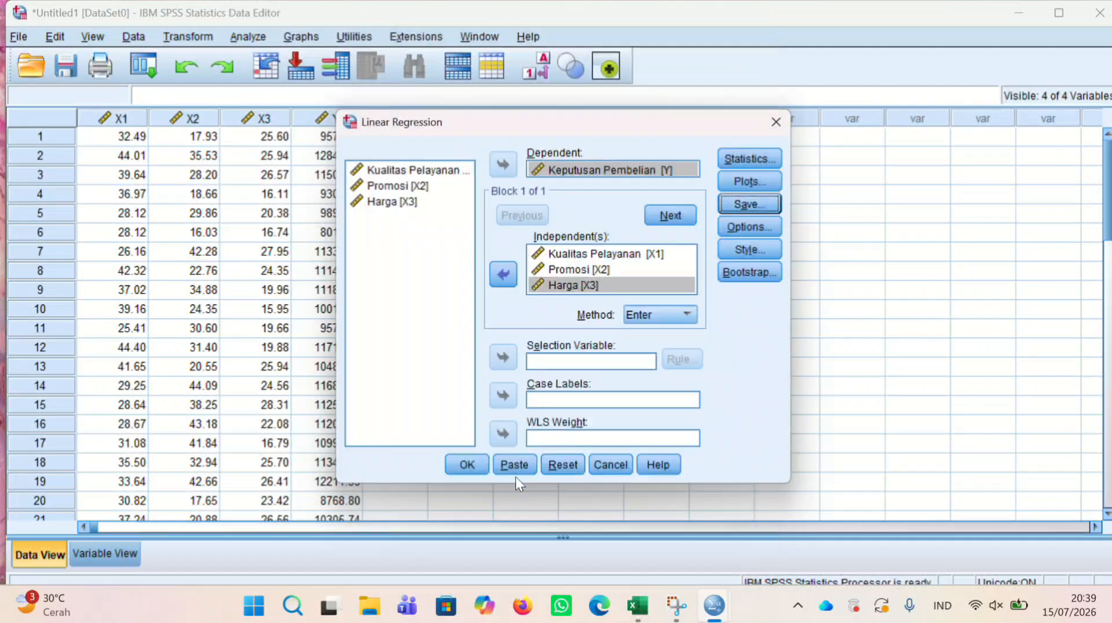
left_click(451, 460)
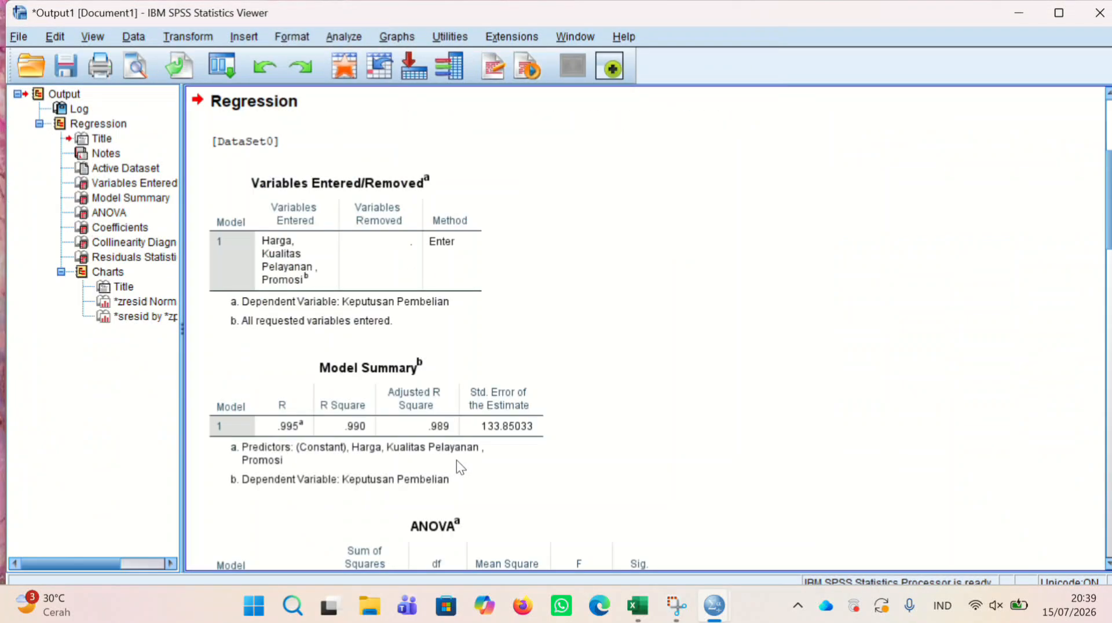
Step: Run a legacy one-sample Kolmogorov-Smirnov test against the normal distribution on the Unstandardized Residual variable, and view its result
left_click(1023, 12)
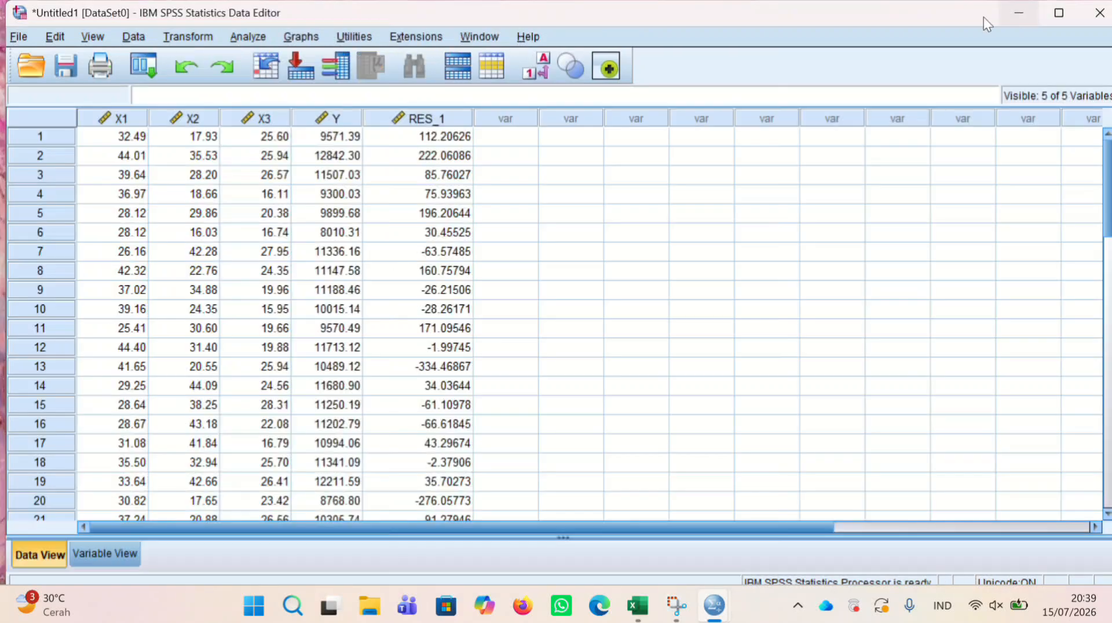
left_click(454, 117)
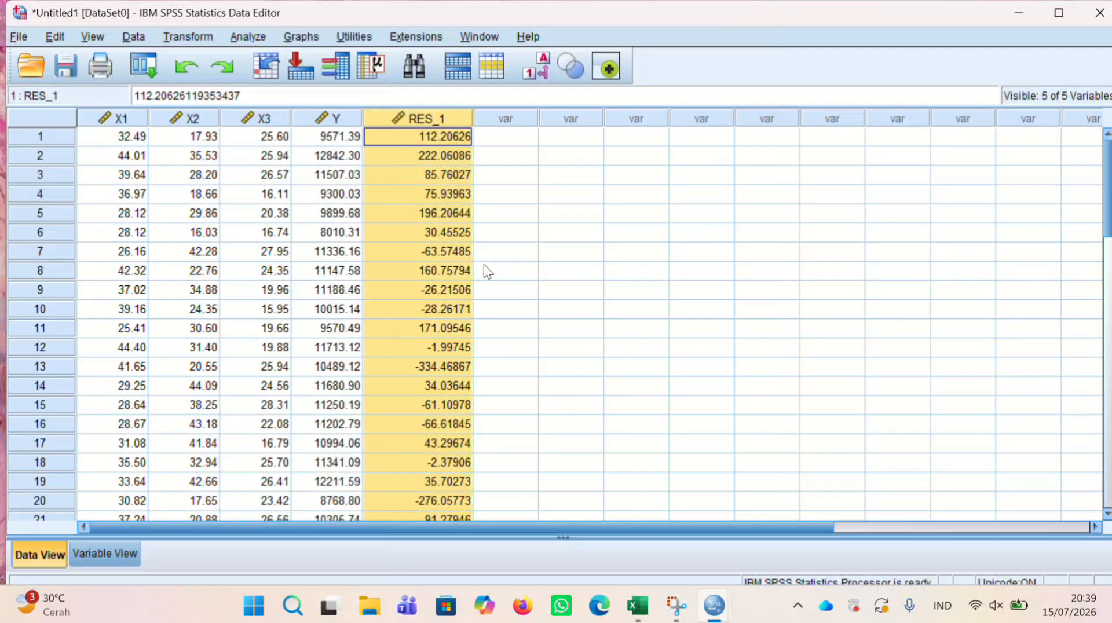
left_click(248, 37)
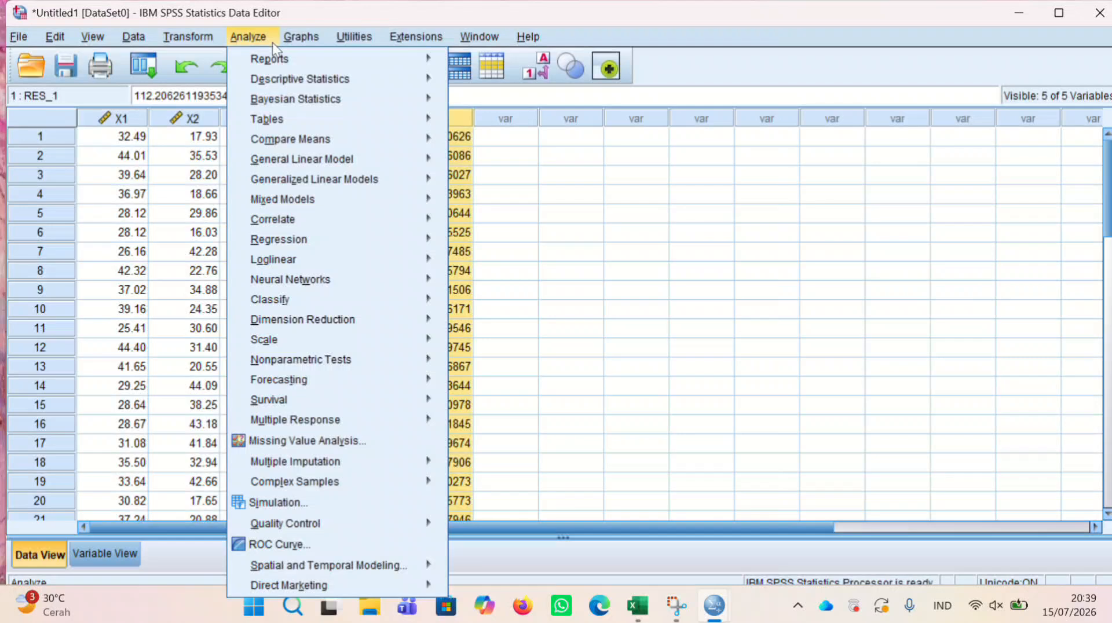
mouse_move(361, 102)
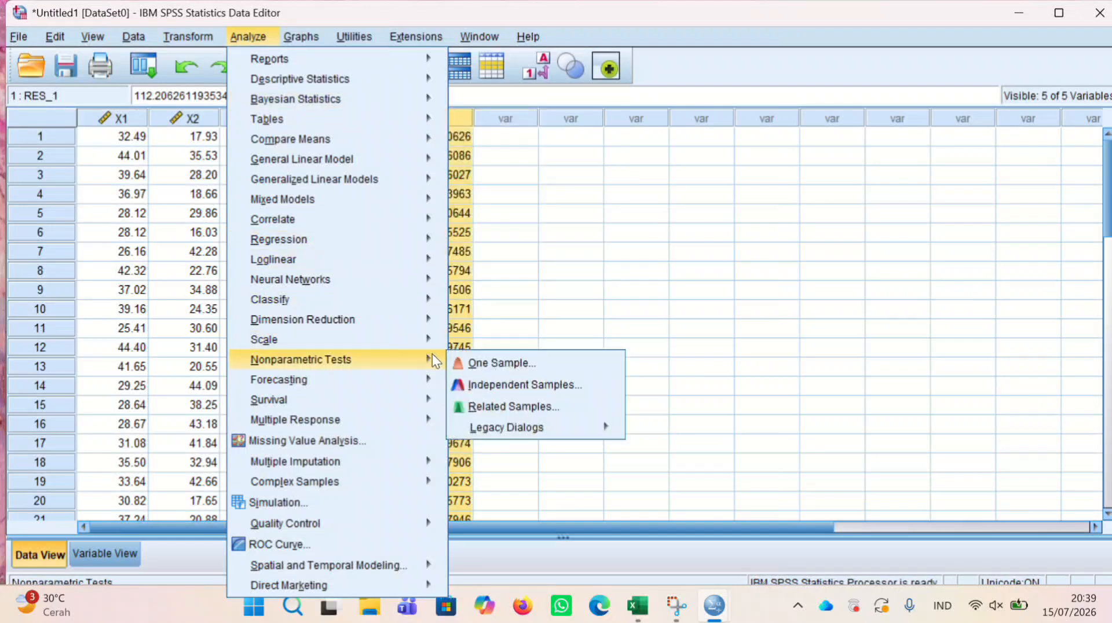
mouse_move(432, 353)
mouse_move(498, 427)
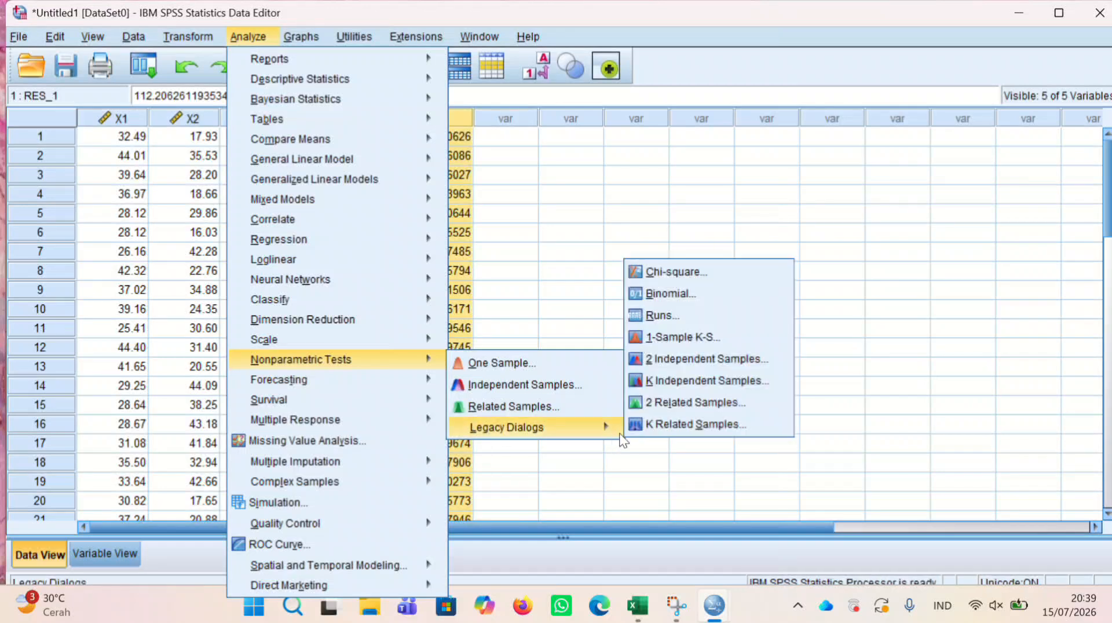
left_click(649, 336)
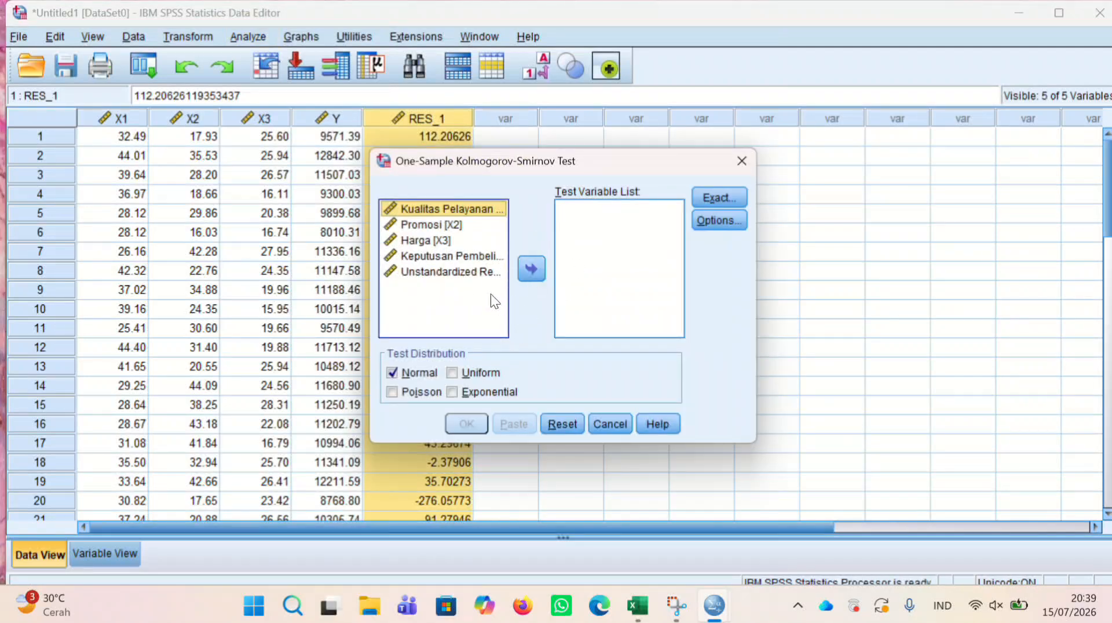
left_click(477, 268)
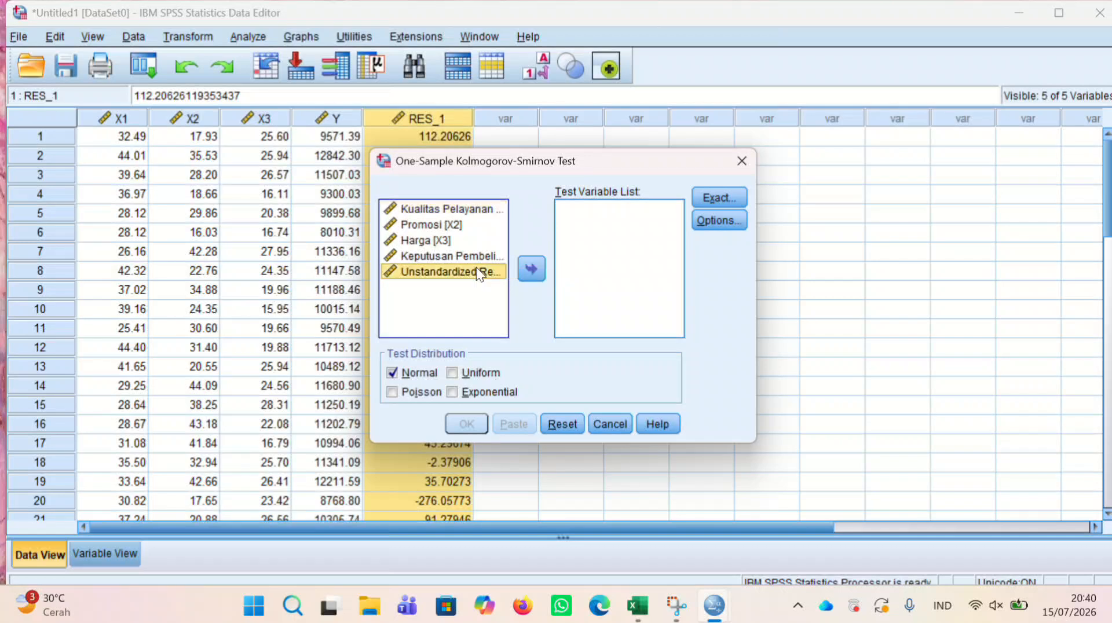
left_click(531, 269)
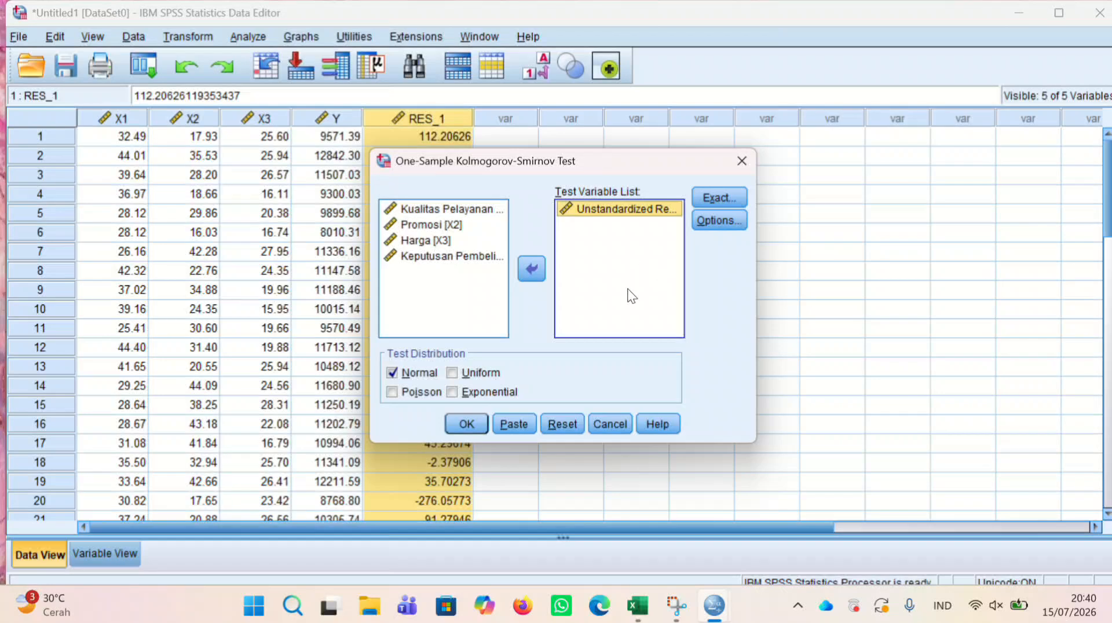
left_click(447, 429)
scroll(606, 355, "up", 5)
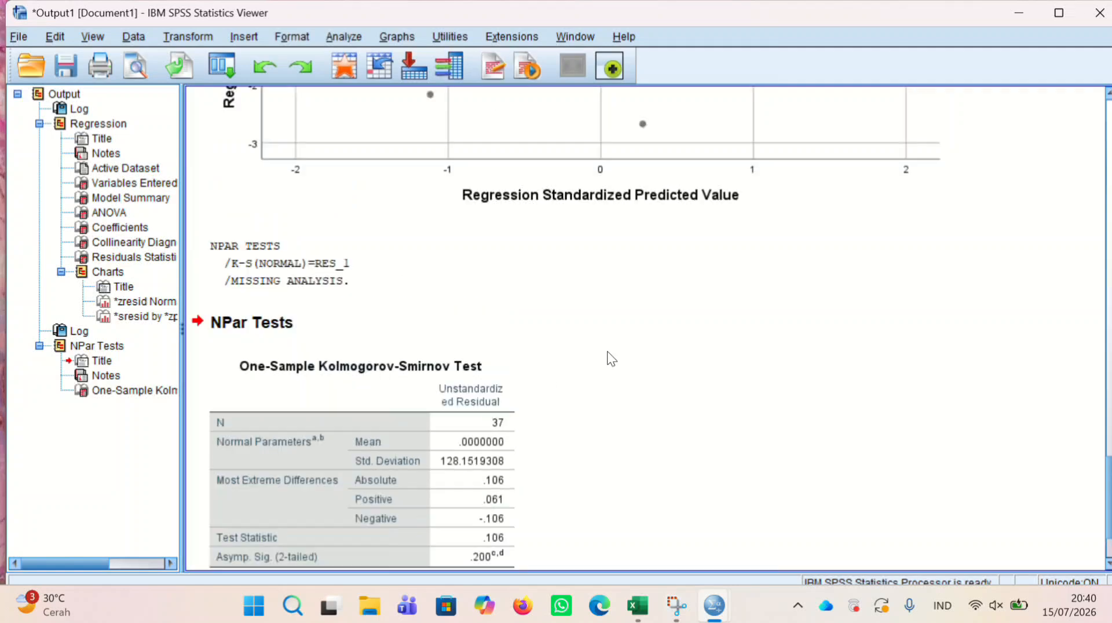
scroll(608, 356, "down", 4)
Step: Compute a new variable ABS_RES from the expression ABS(RES_1), using the arithmetic Abs function
left_click(1020, 14)
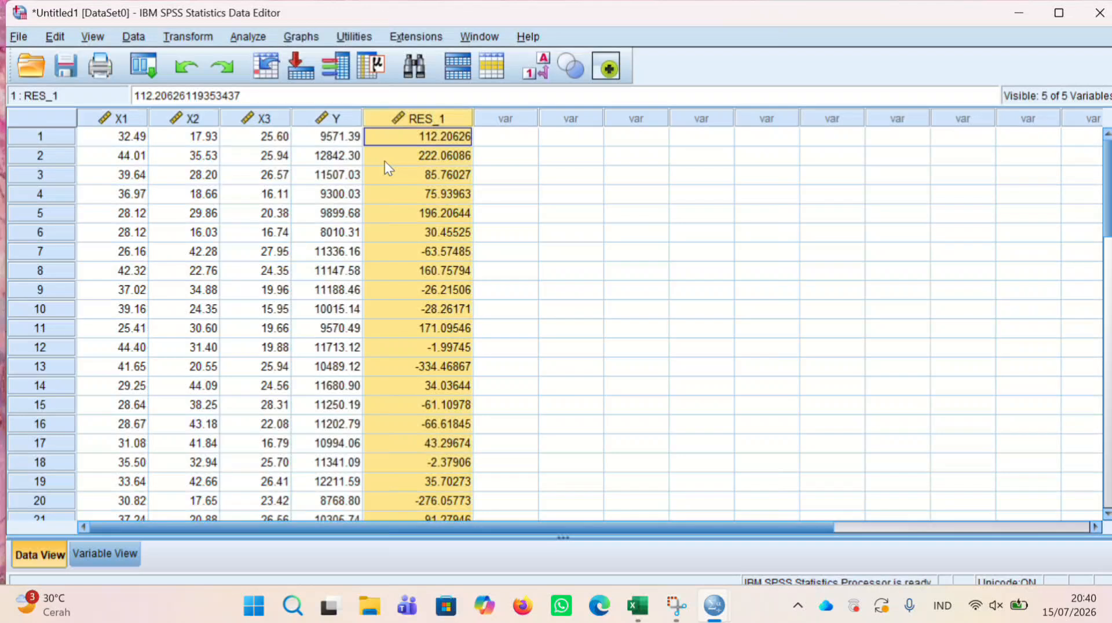
left_click(200, 37)
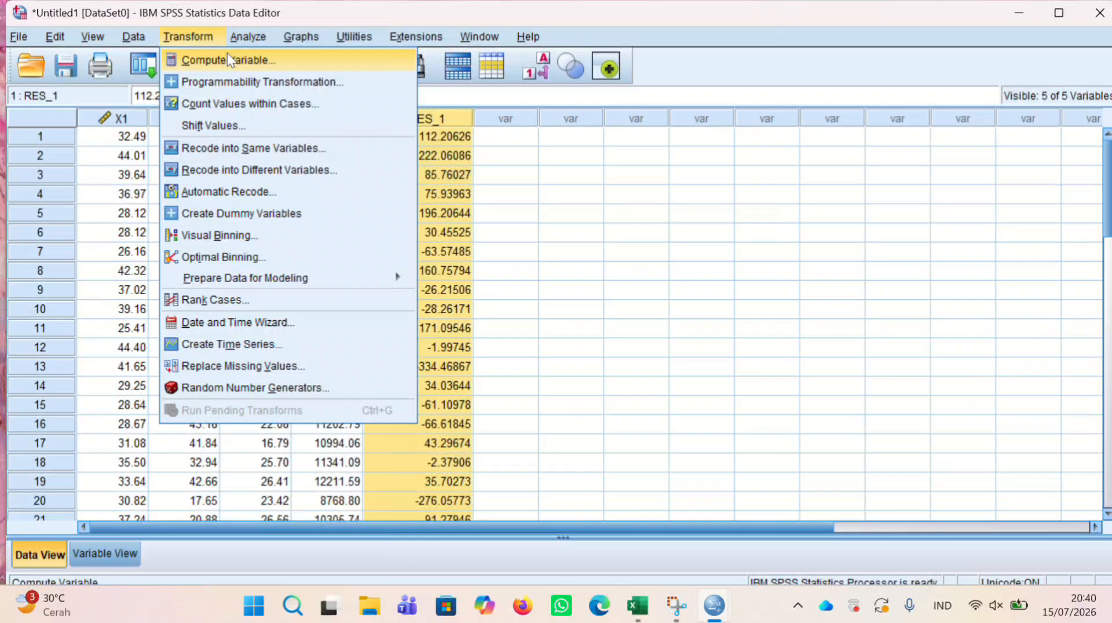
left_click(227, 54)
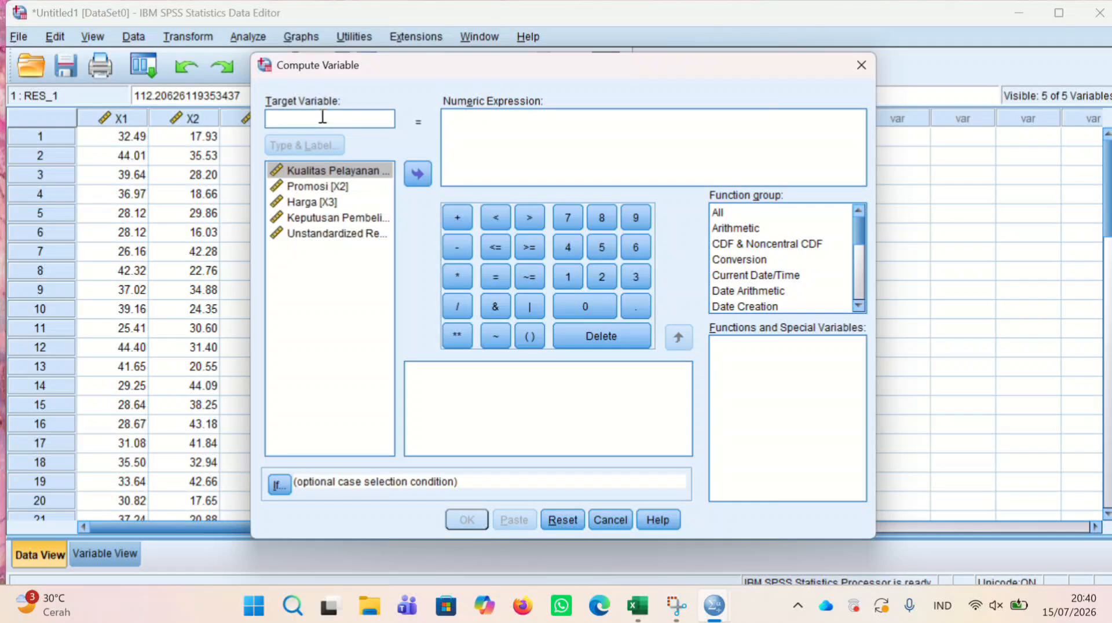
type("ABS_RES")
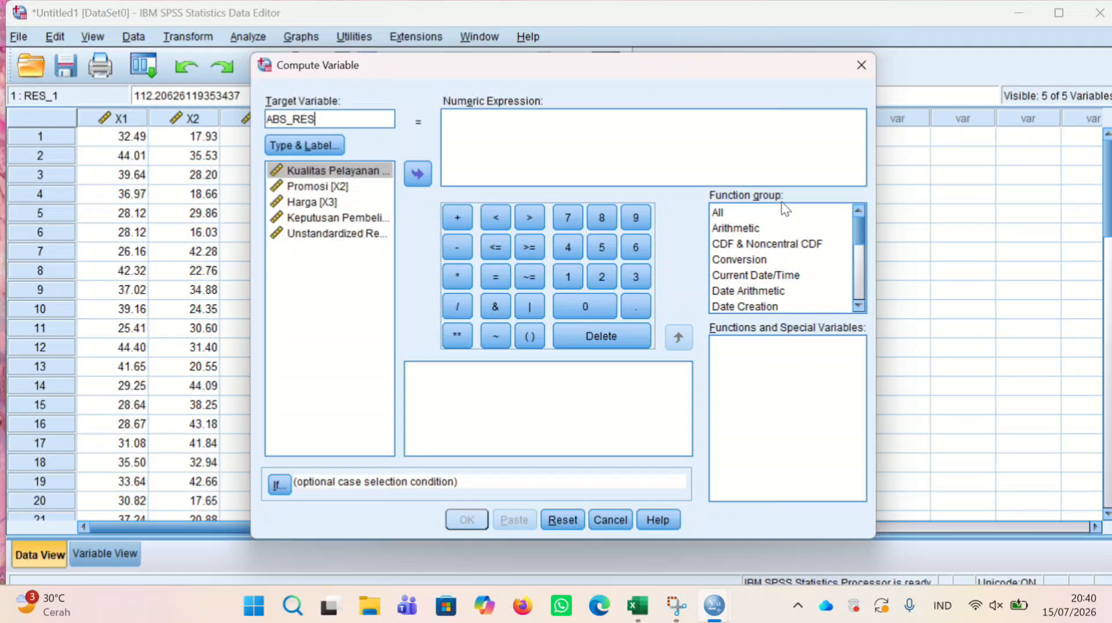
left_click(762, 229)
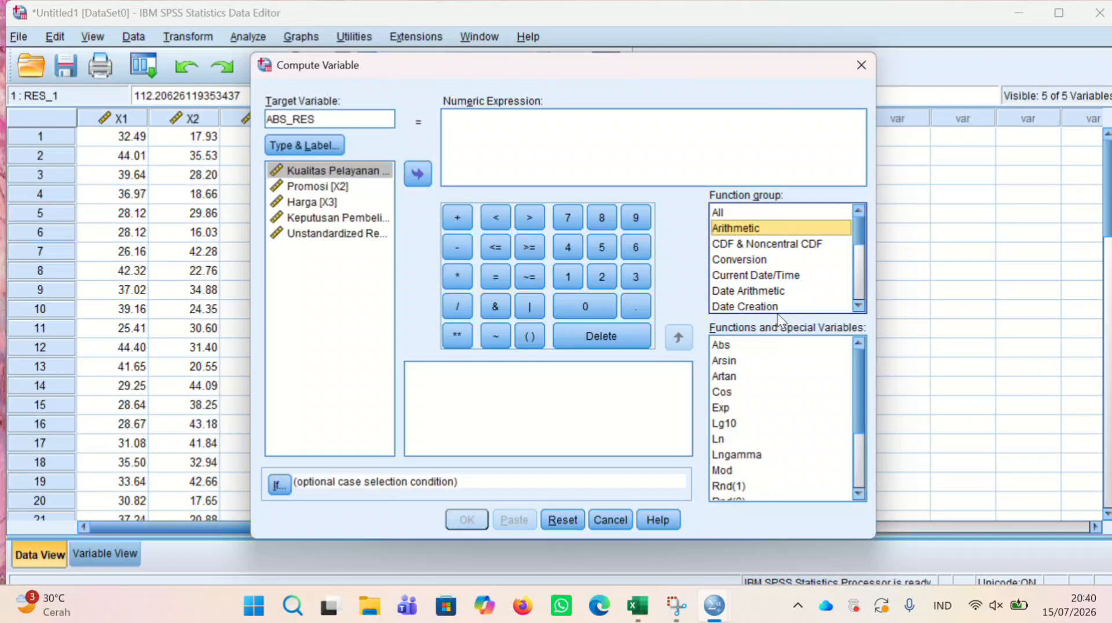
left_click(756, 347)
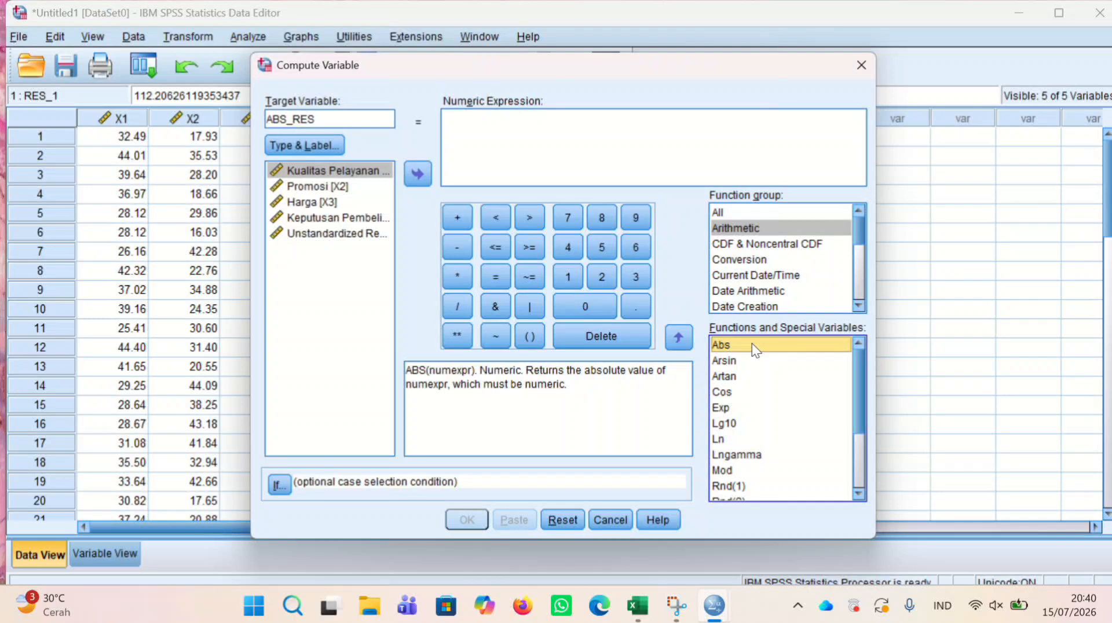
double_click(752, 343)
left_click(356, 234)
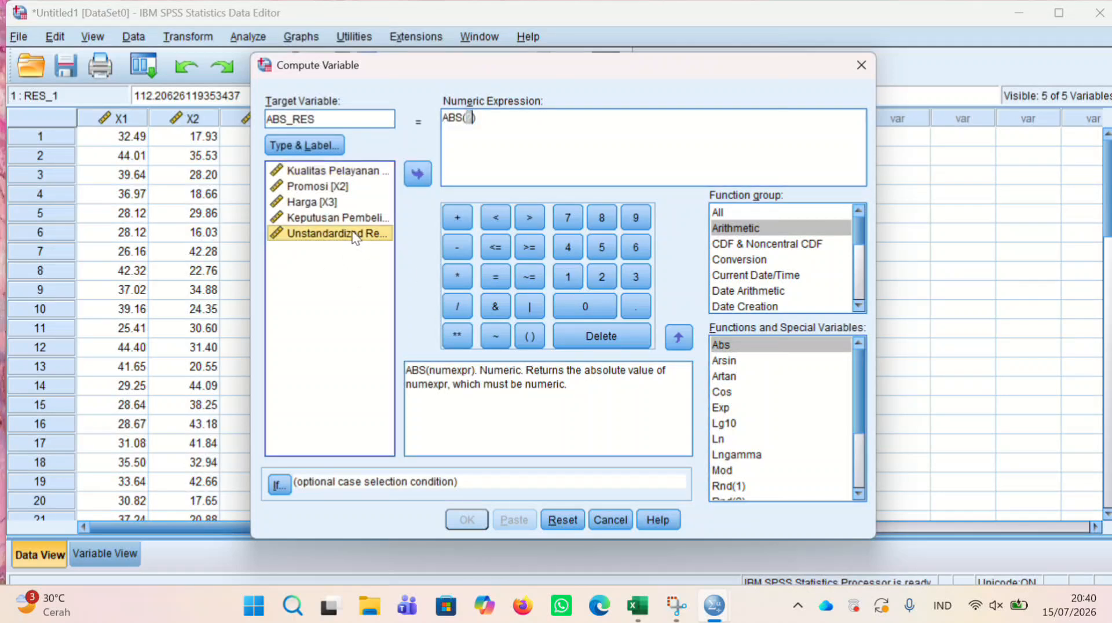
left_click(417, 173)
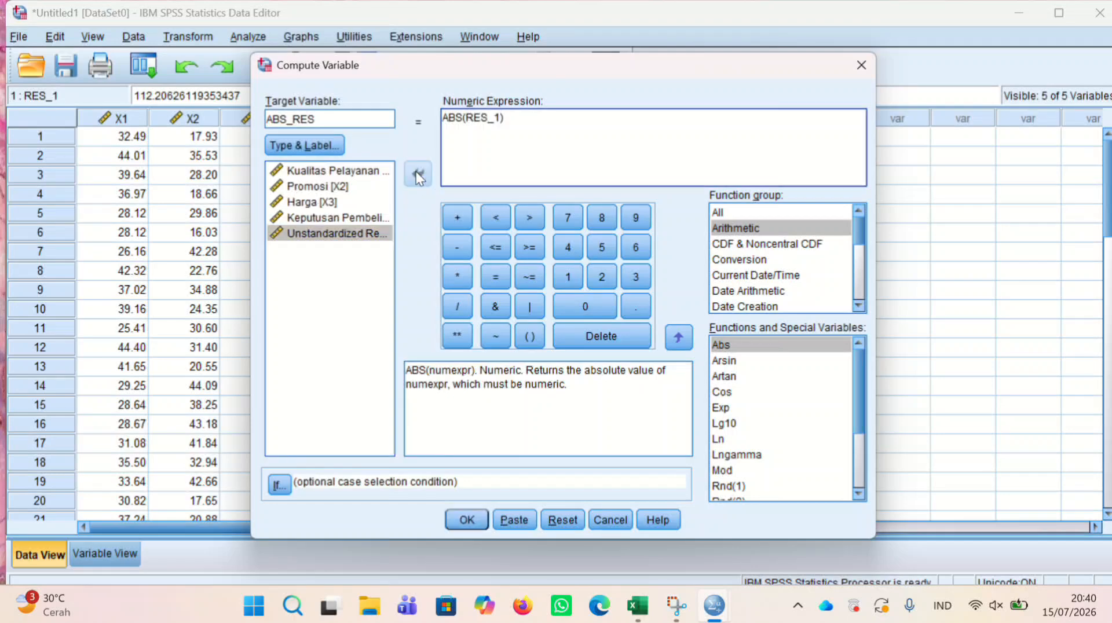
left_click(458, 521)
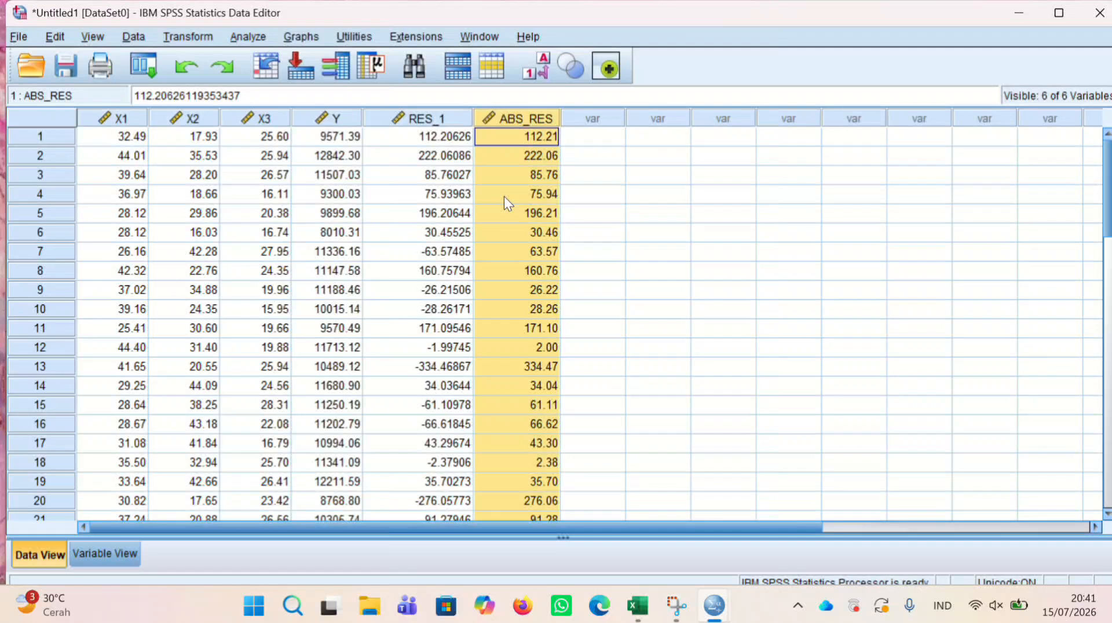
Step: Reset the linear regression setup and assign ABS_RES as the dependent variable
left_click(250, 35)
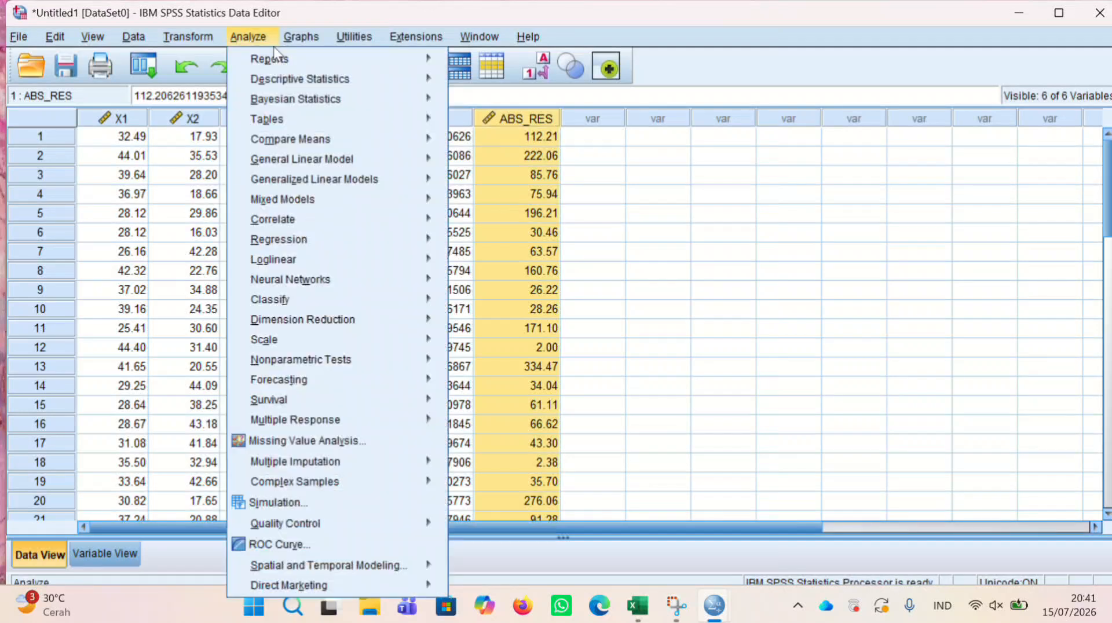
mouse_move(411, 241)
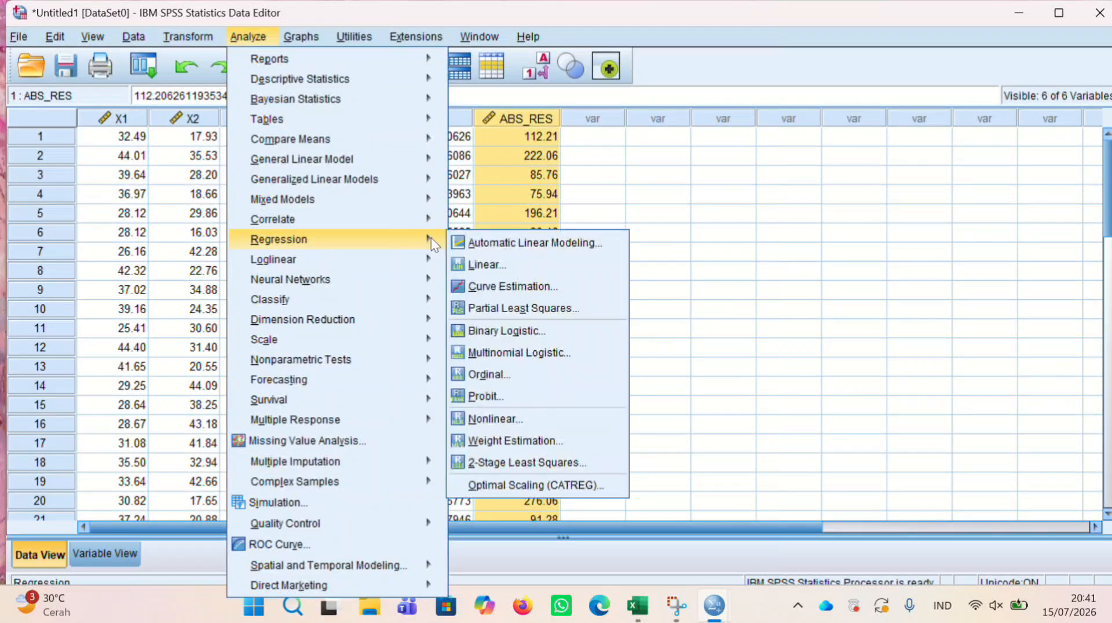
left_click(470, 264)
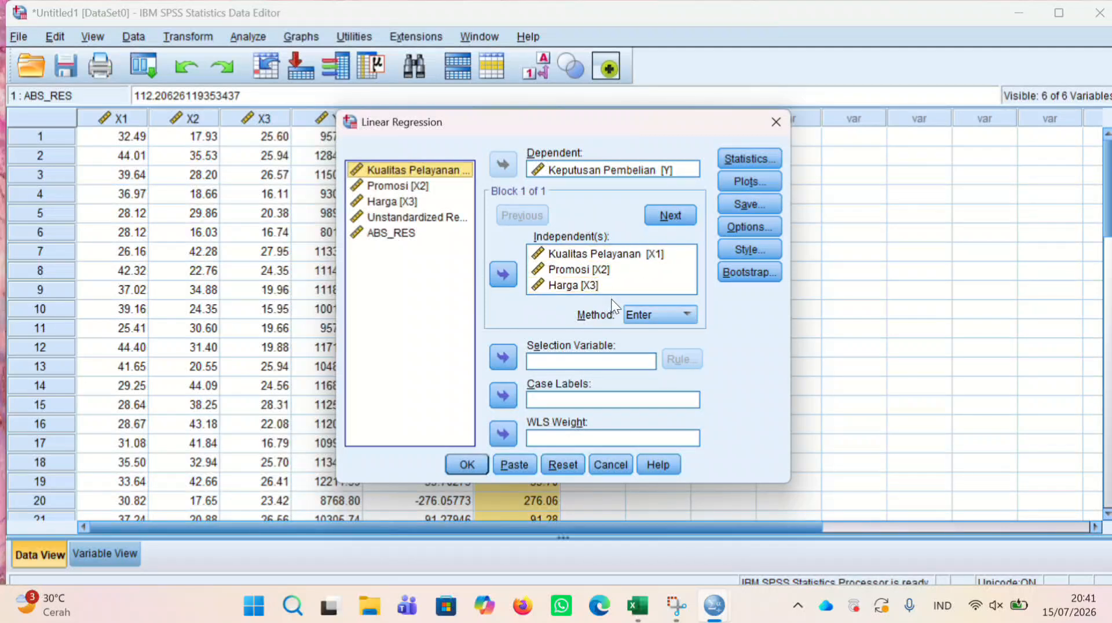
left_click(561, 464)
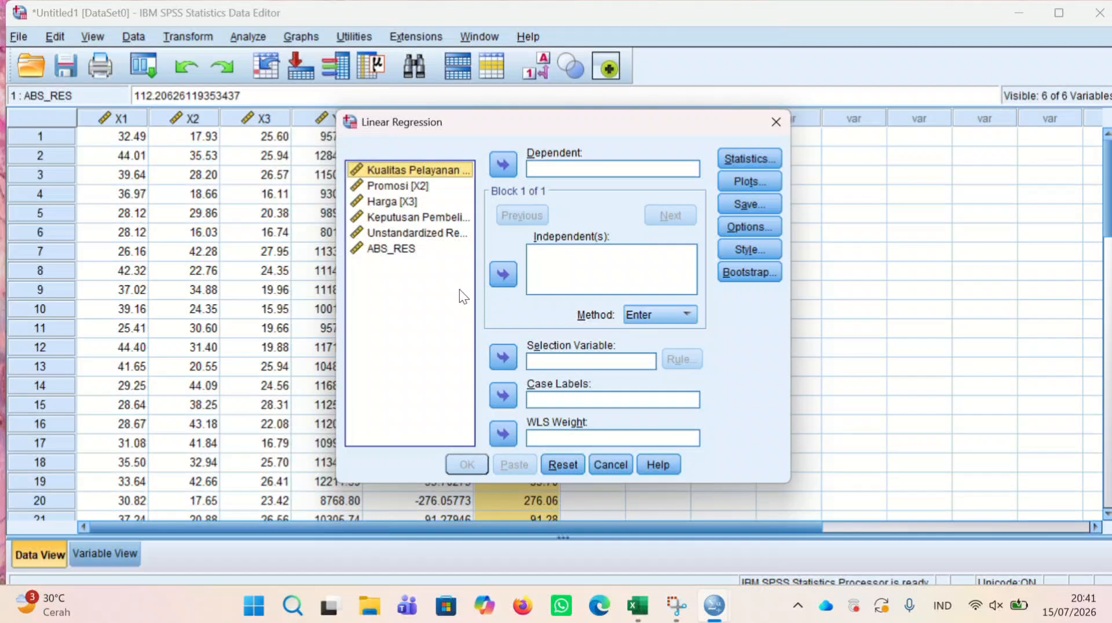
left_click(427, 250)
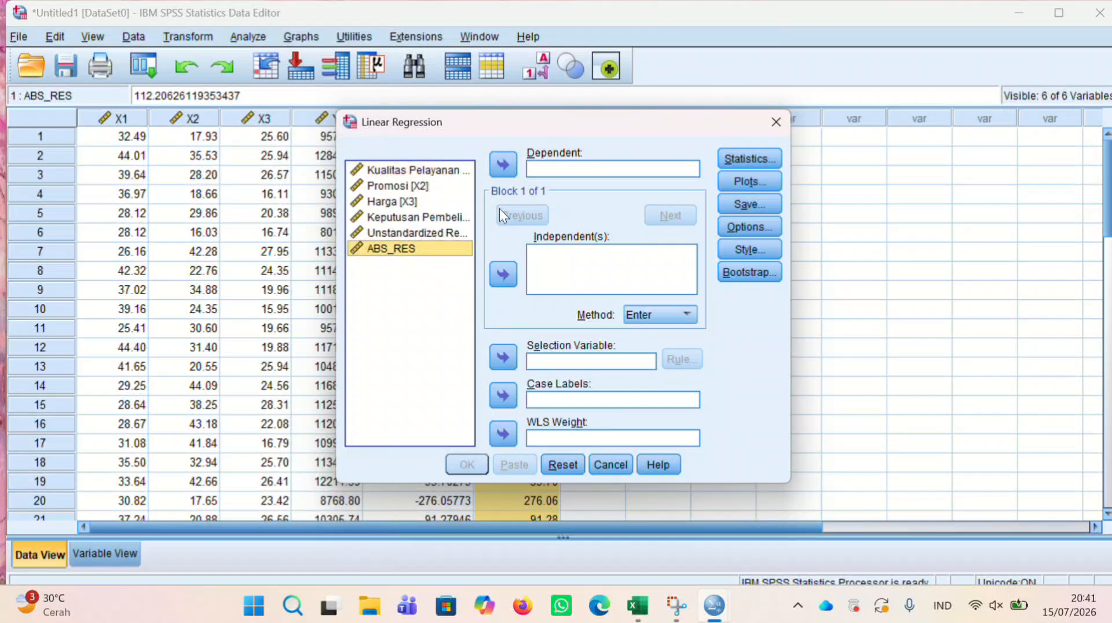
left_click(502, 166)
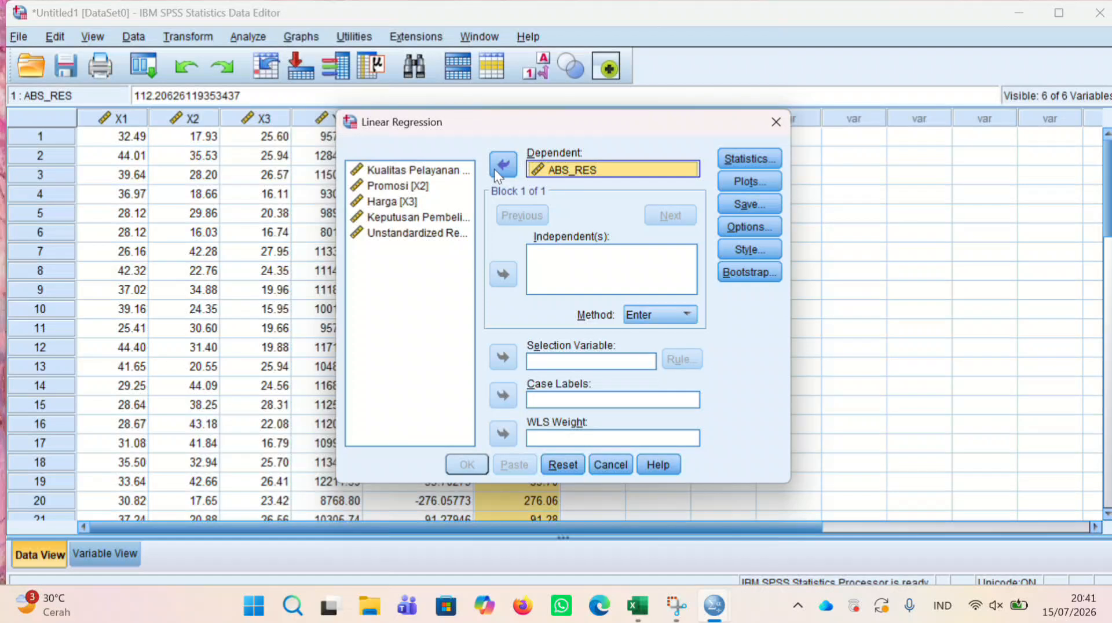
Step: Add Kualitas Pelayanan [X1], Promosi [X2] and Harga [X3] as predictors of ABS_RES, and run the regression
left_click(443, 168)
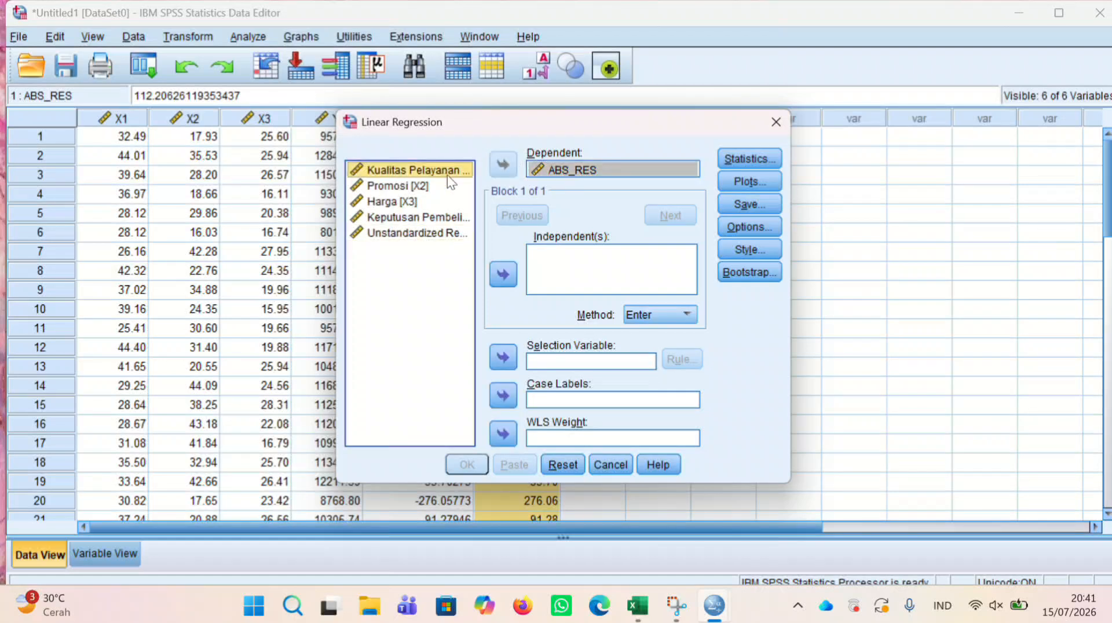
left_click(501, 271)
left_click(445, 184)
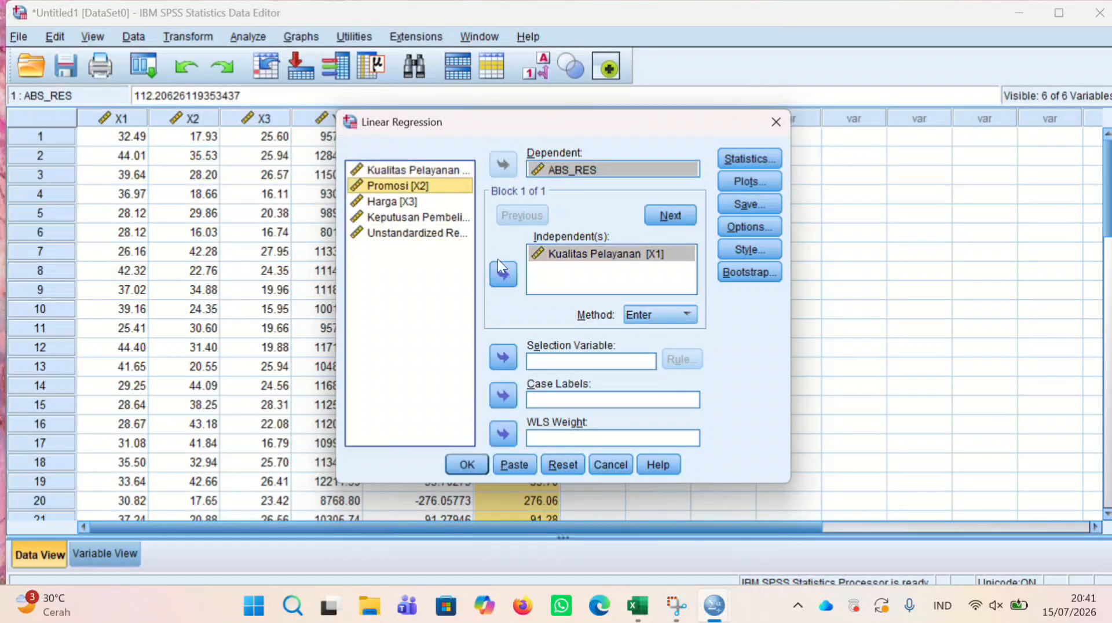
left_click(503, 272)
left_click(438, 201)
left_click(496, 277)
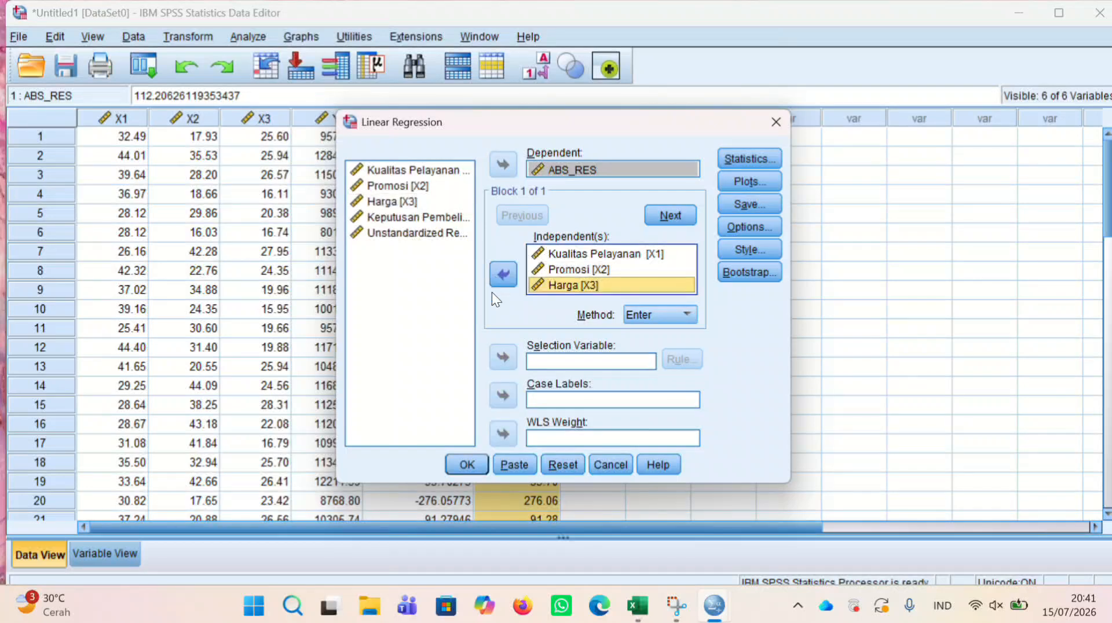
left_click(466, 462)
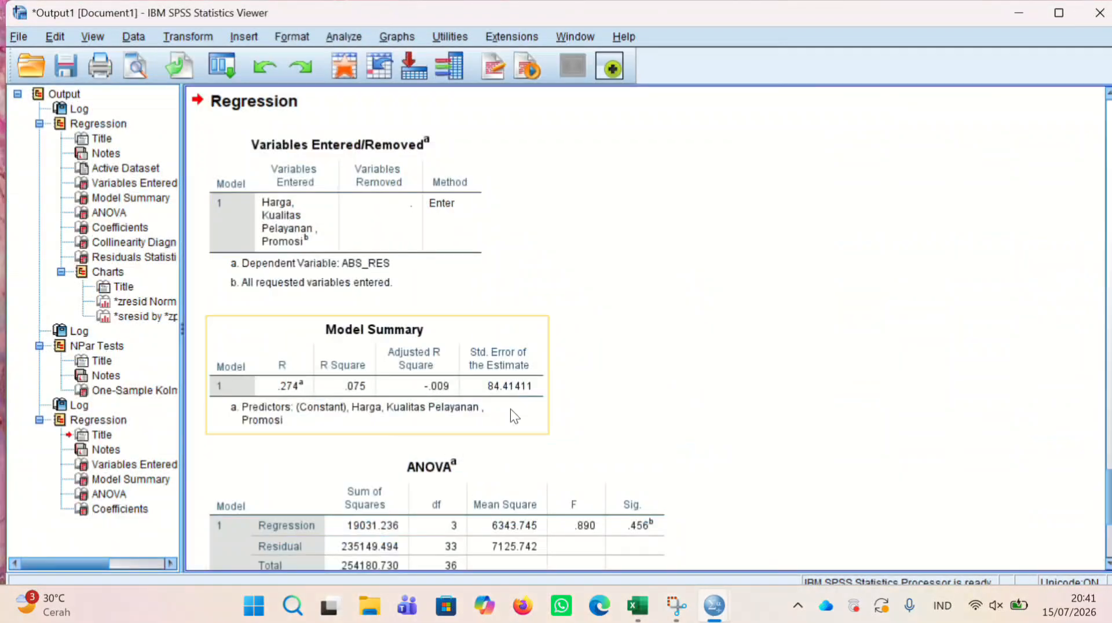
Step: In the linear regression setup, replace the dependent variable ABS_RES with Keputusan Pembelian [Y], keep the predictors X1, X2 and X3, and run the regression
left_click(1014, 14)
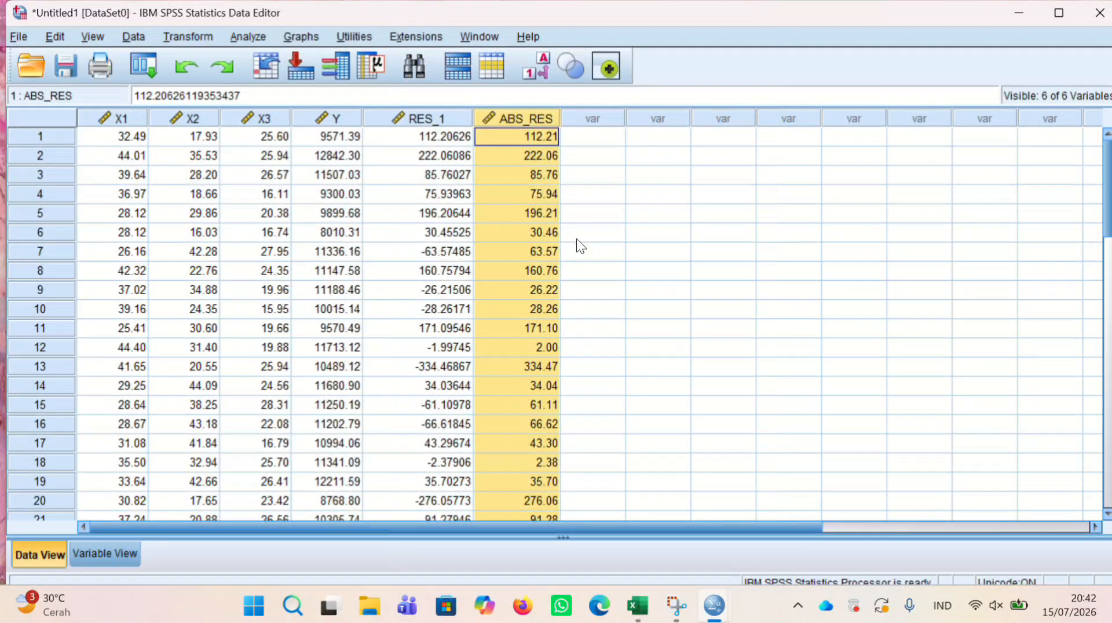
left_click(243, 36)
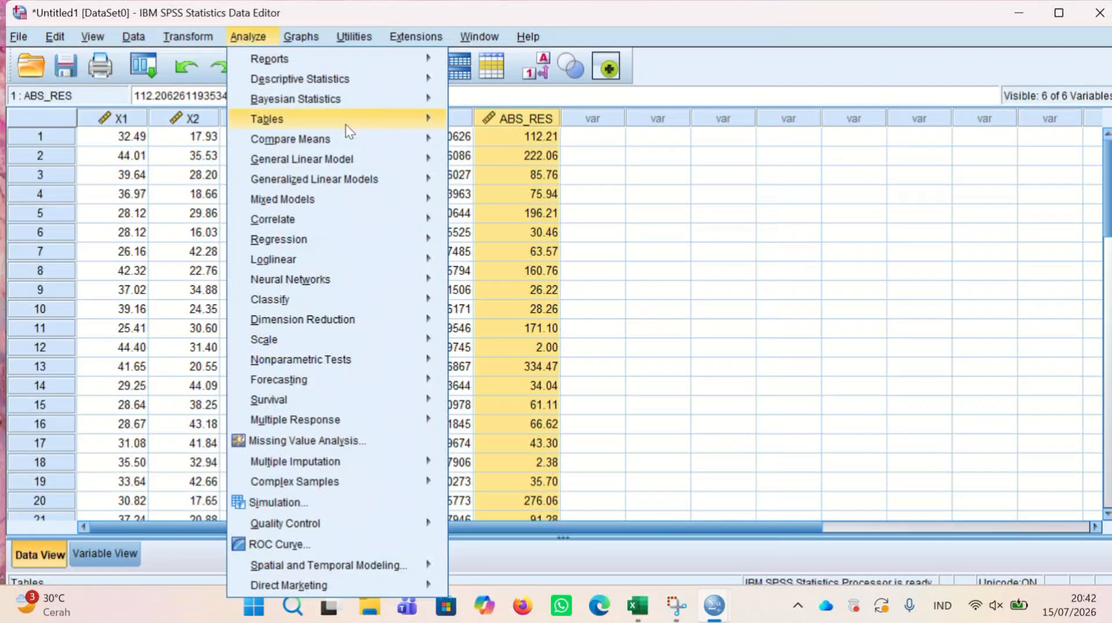
mouse_move(395, 240)
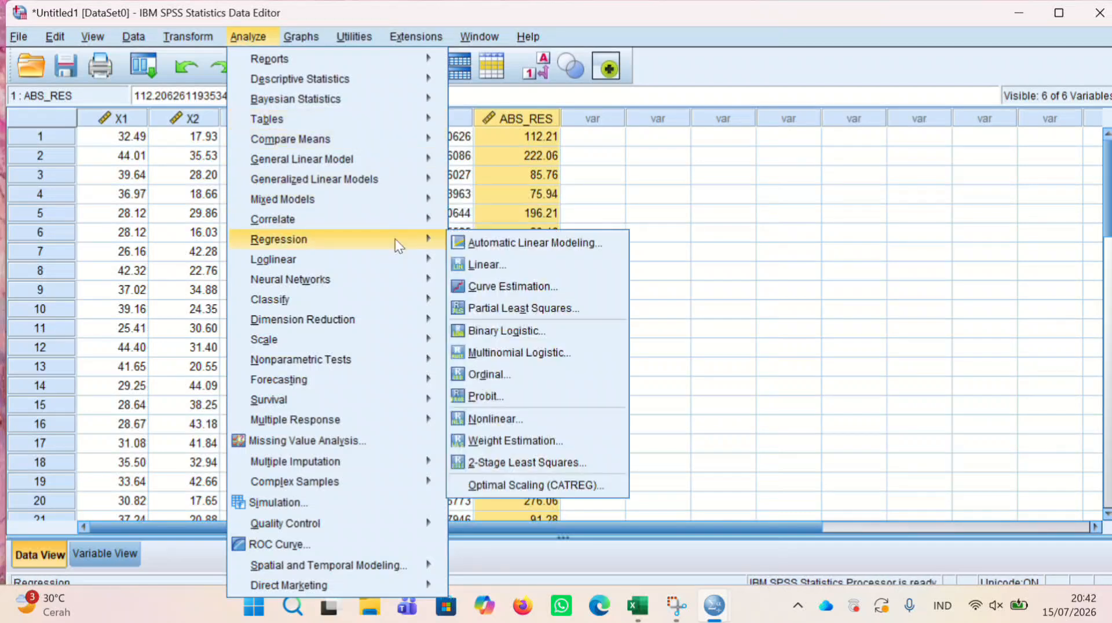
left_click(467, 265)
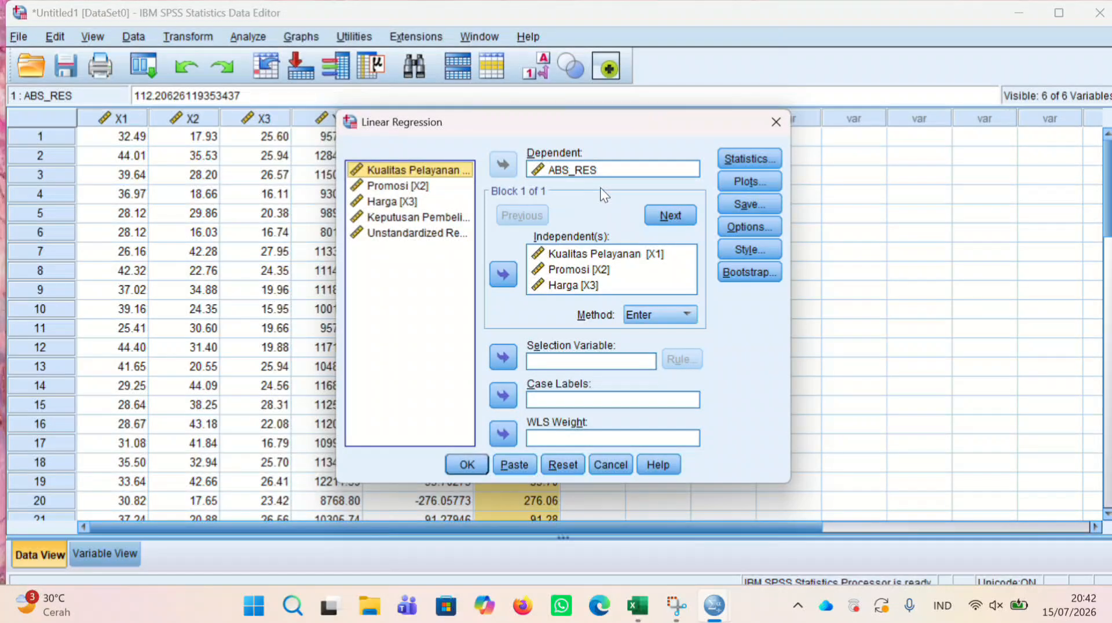
left_click(604, 165)
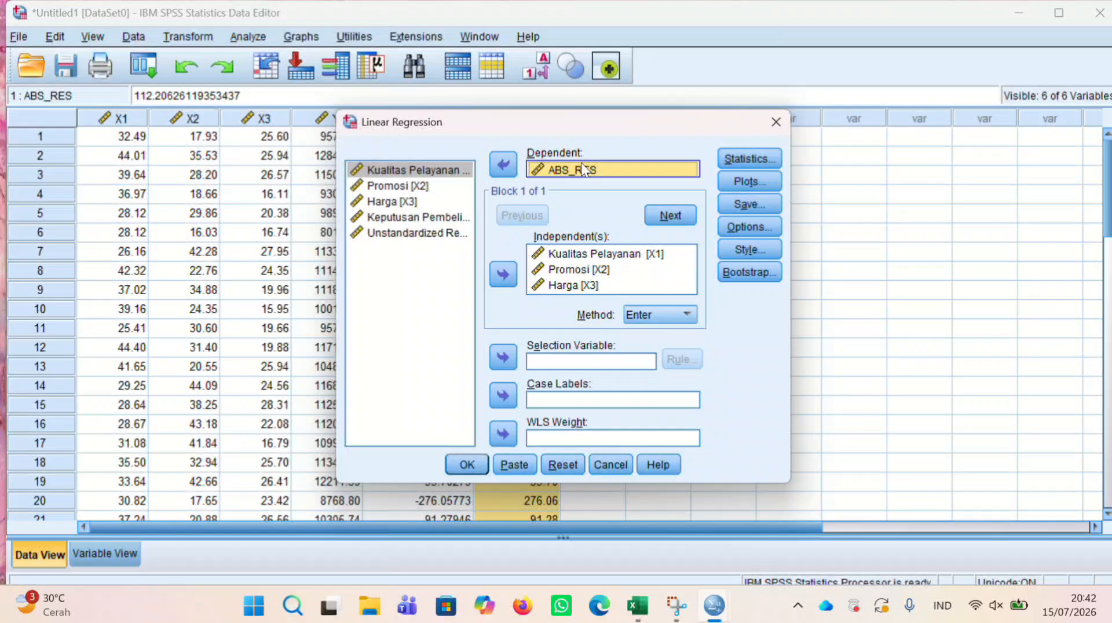
left_click(510, 159)
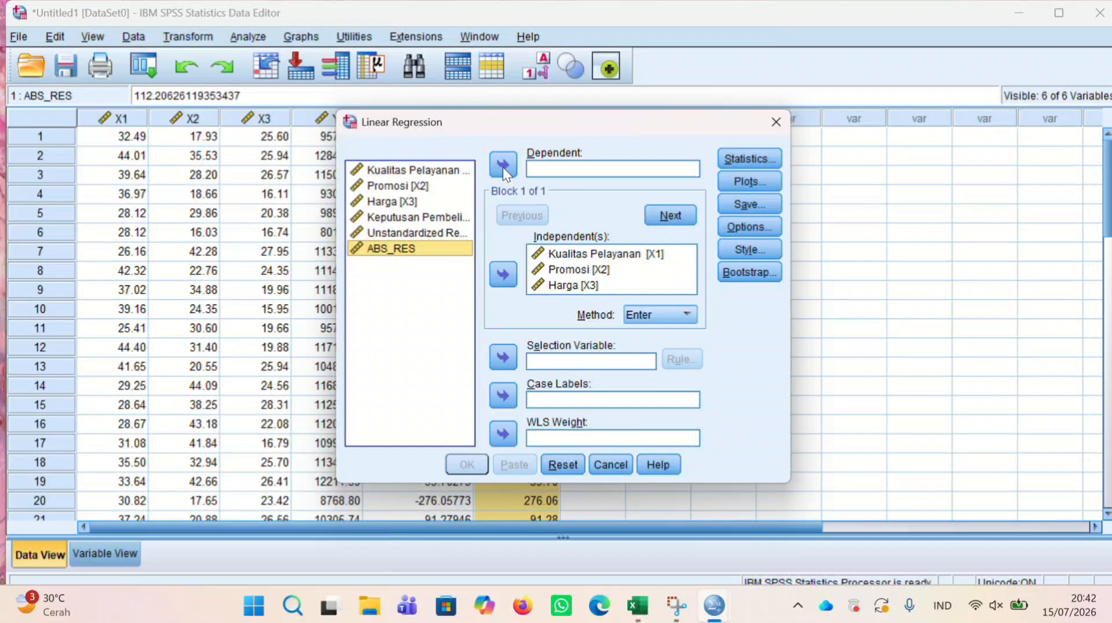
left_click(443, 218)
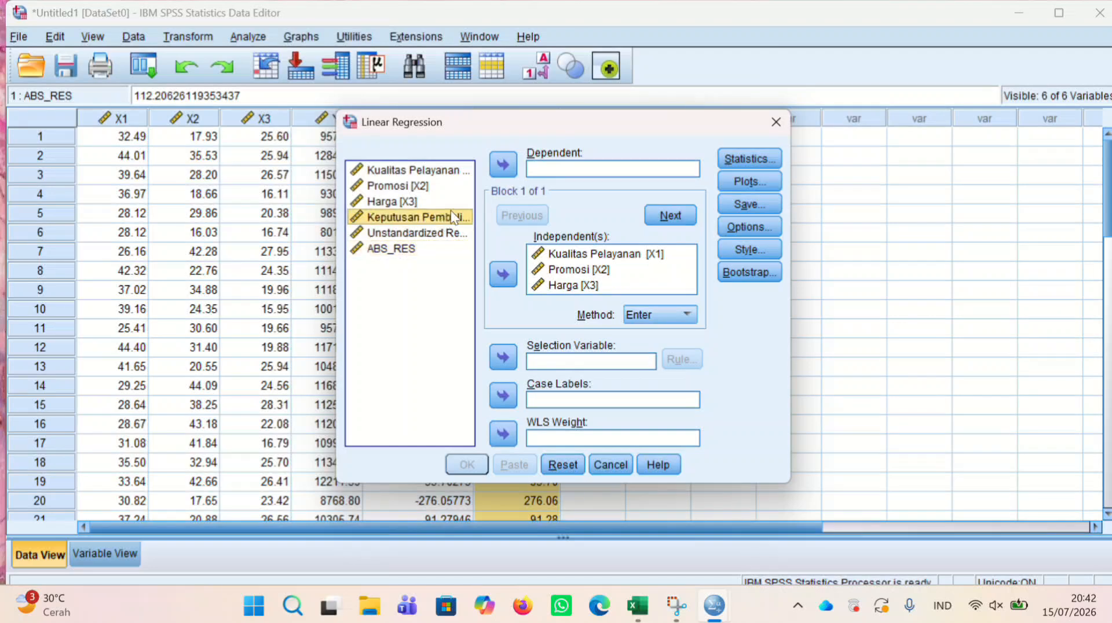
left_click(503, 165)
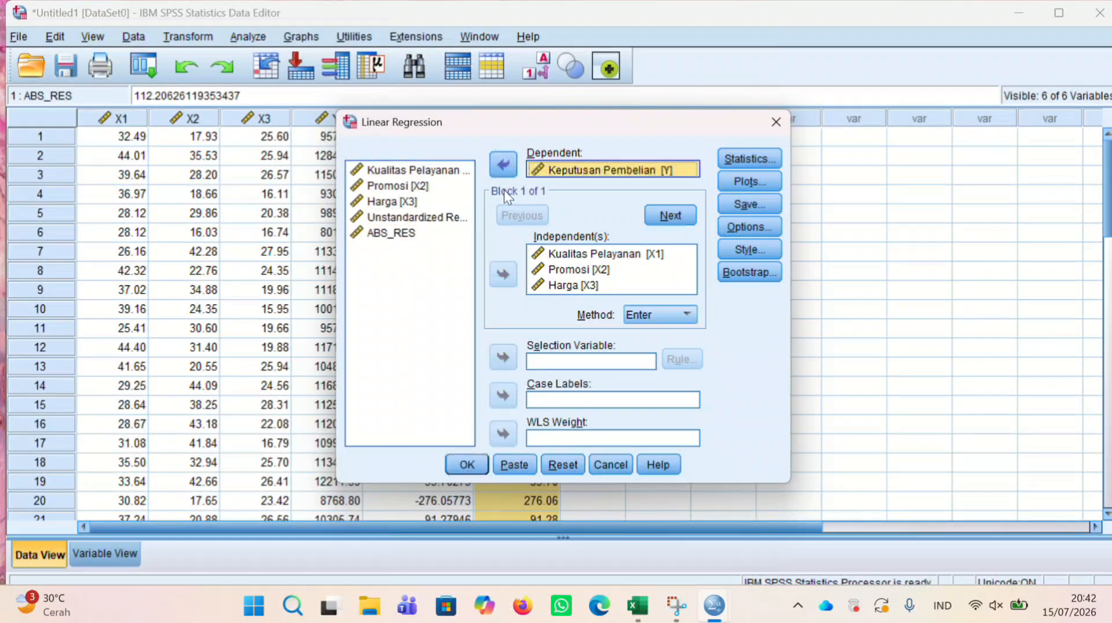
left_click(462, 466)
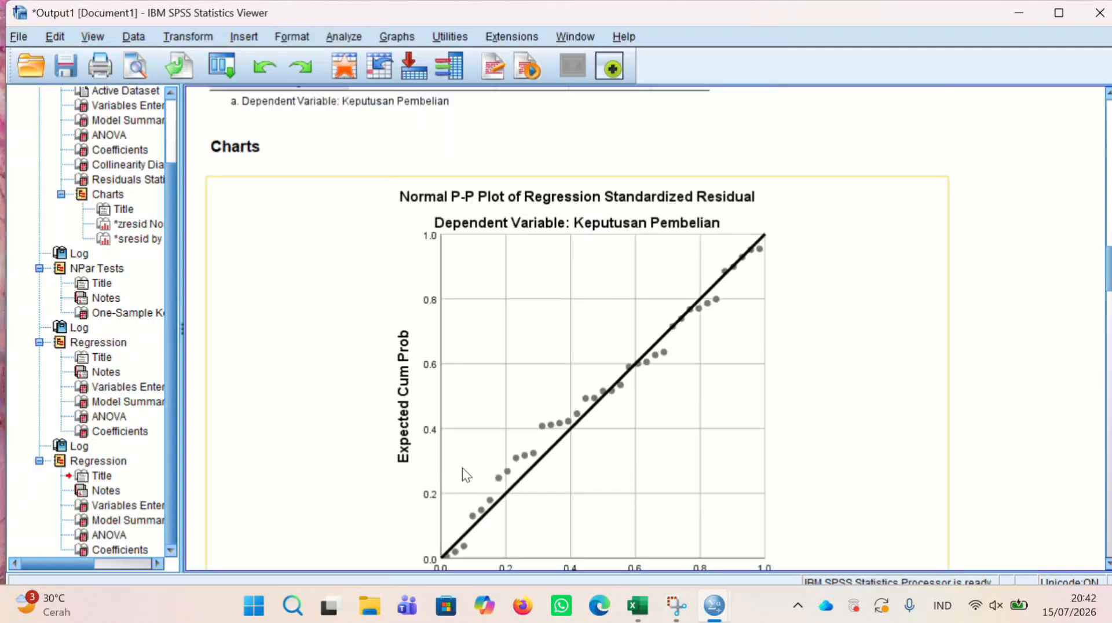
Step: Examine the first Keputusan Pembelian regression's coefficients table, including the Tolerance and VIF collinearity statistics
scroll(463, 468, "up", 10)
scroll(462, 467, "up", 2)
left_click(462, 291)
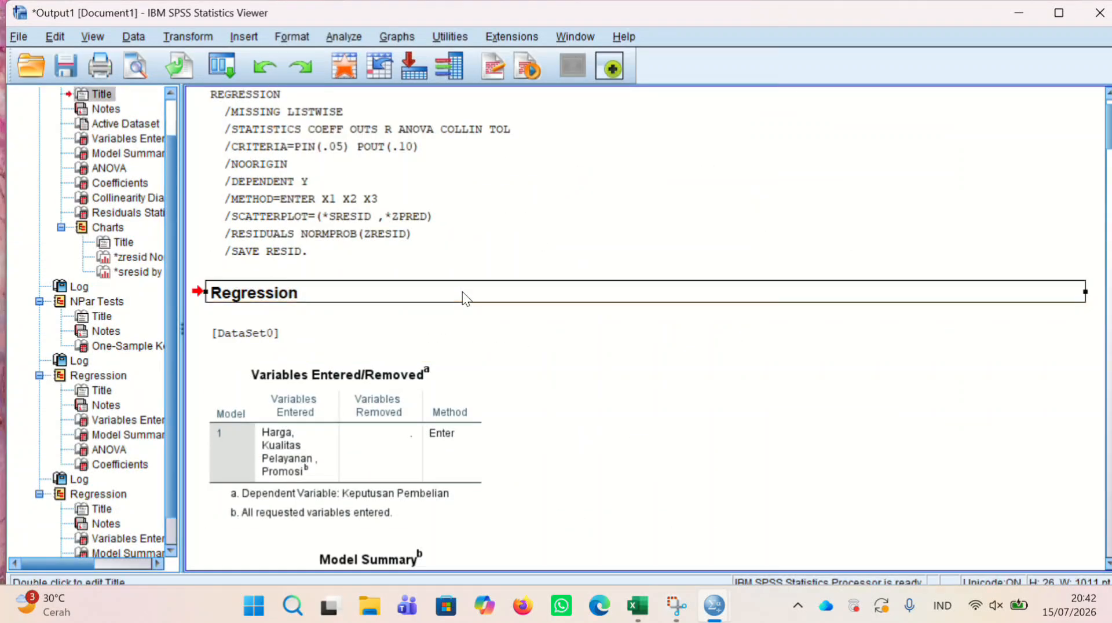
scroll(493, 376, "down", 10)
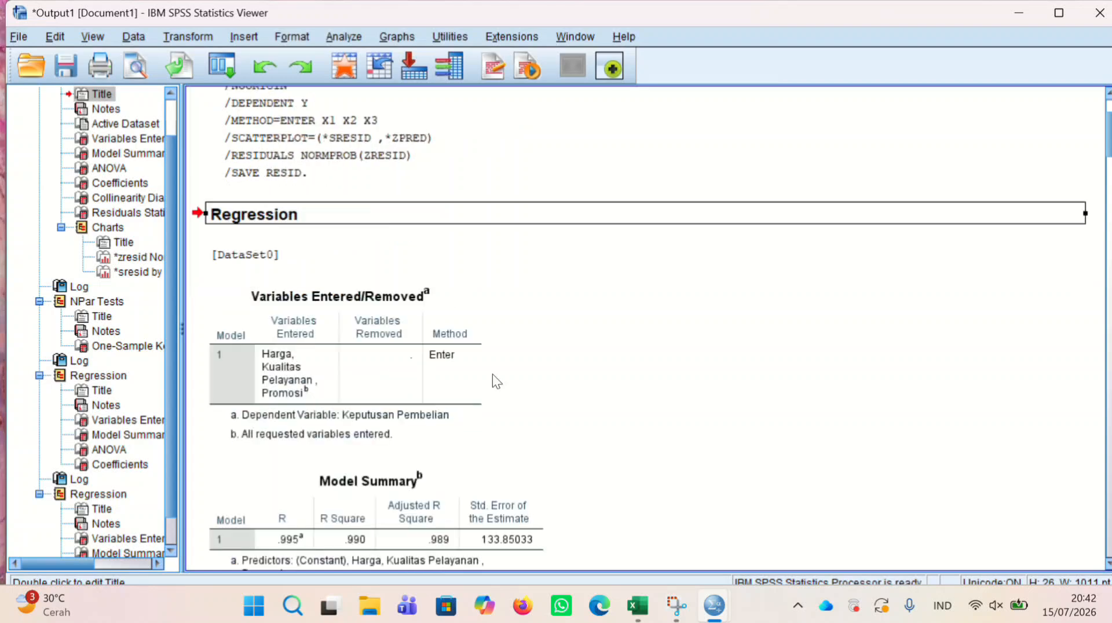
scroll(492, 374, "down", 3)
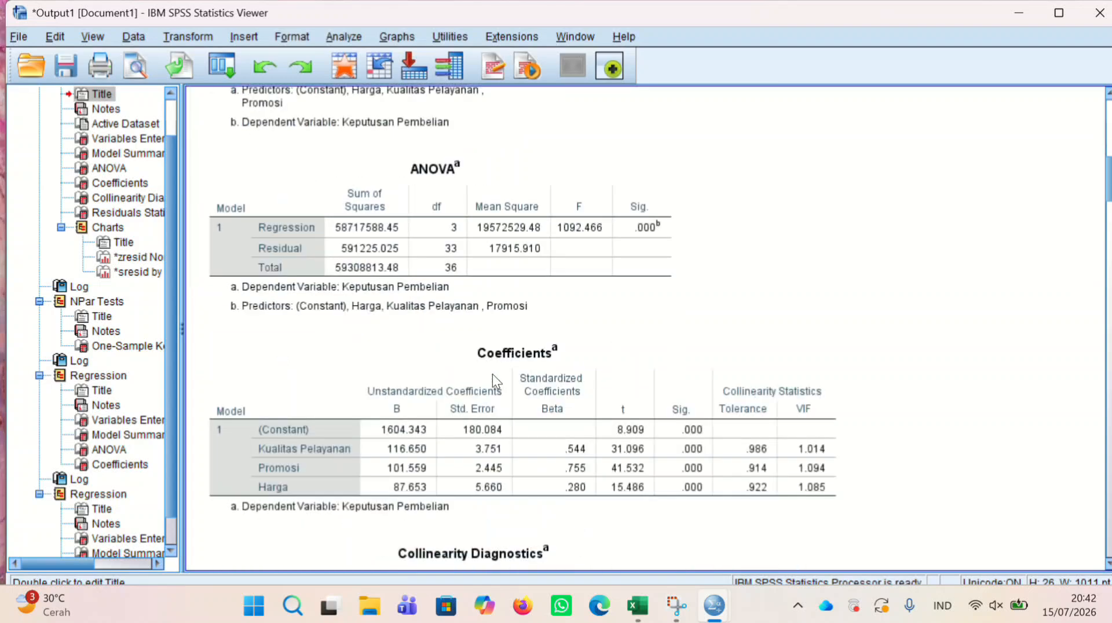
left_click(492, 374)
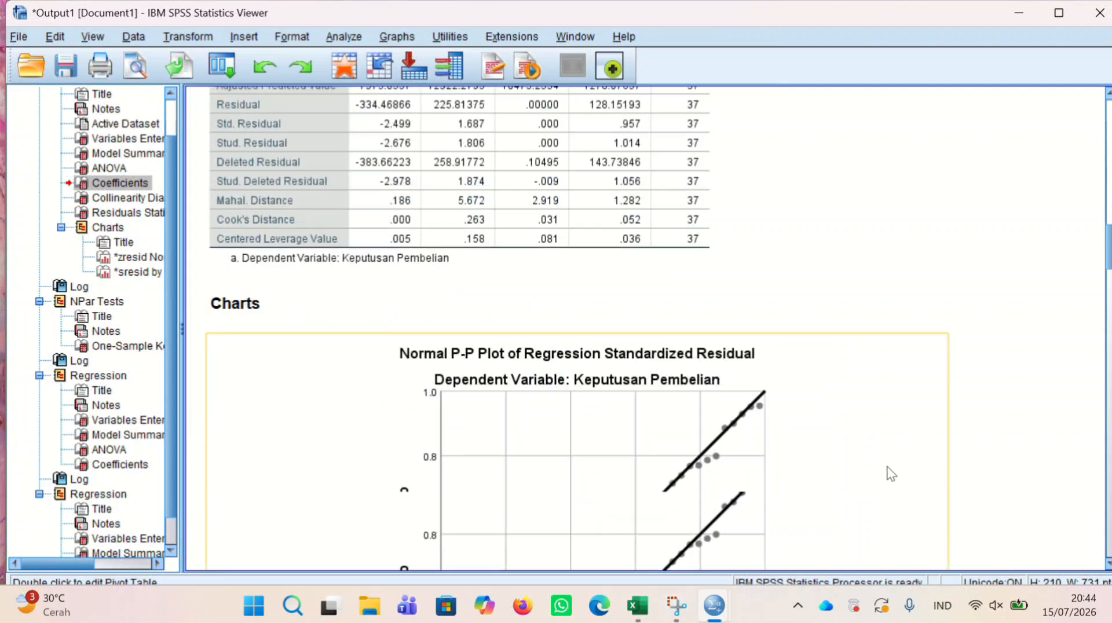
Step: Examine how the points follow the diagonal in the Normal P-P Plot of the regression standardized residual
scroll(887, 470, "down", 5)
left_click(882, 217)
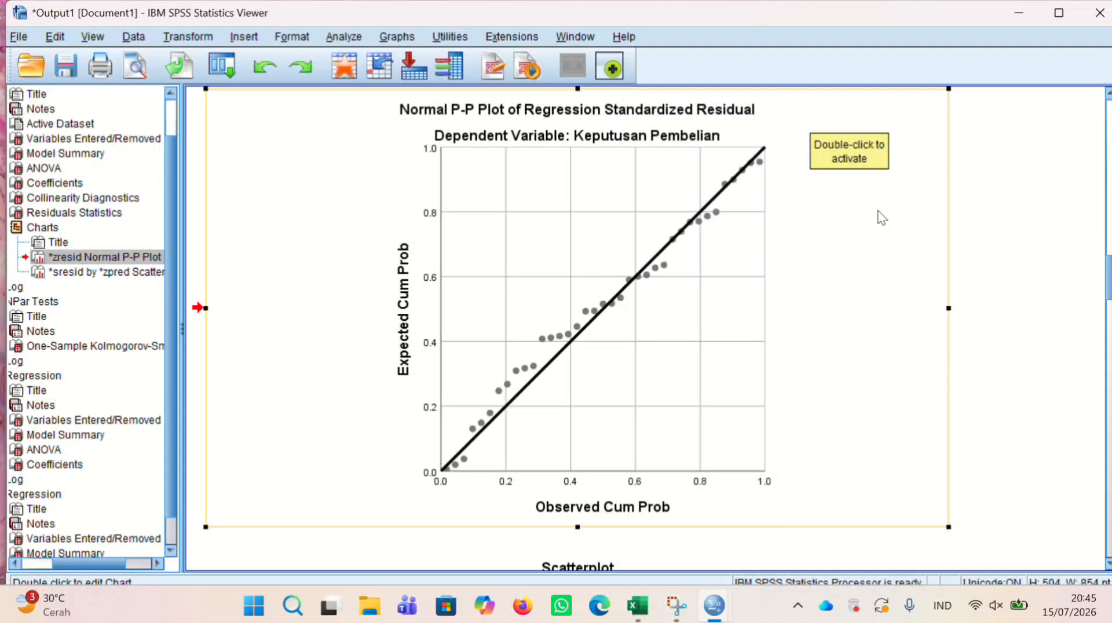
left_click(875, 278)
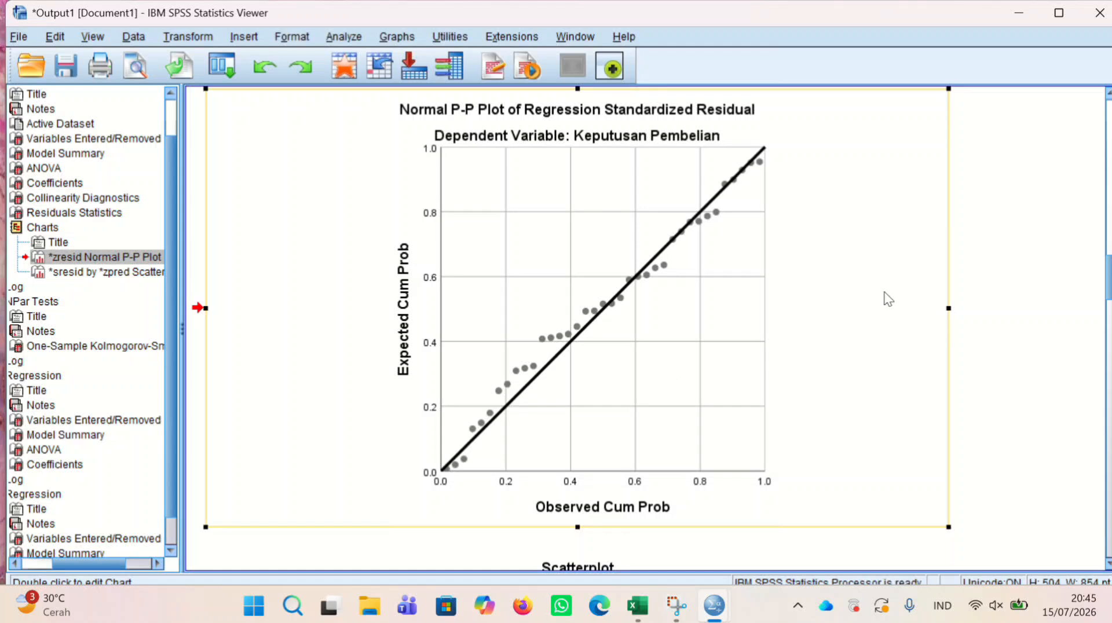
left_click(447, 468)
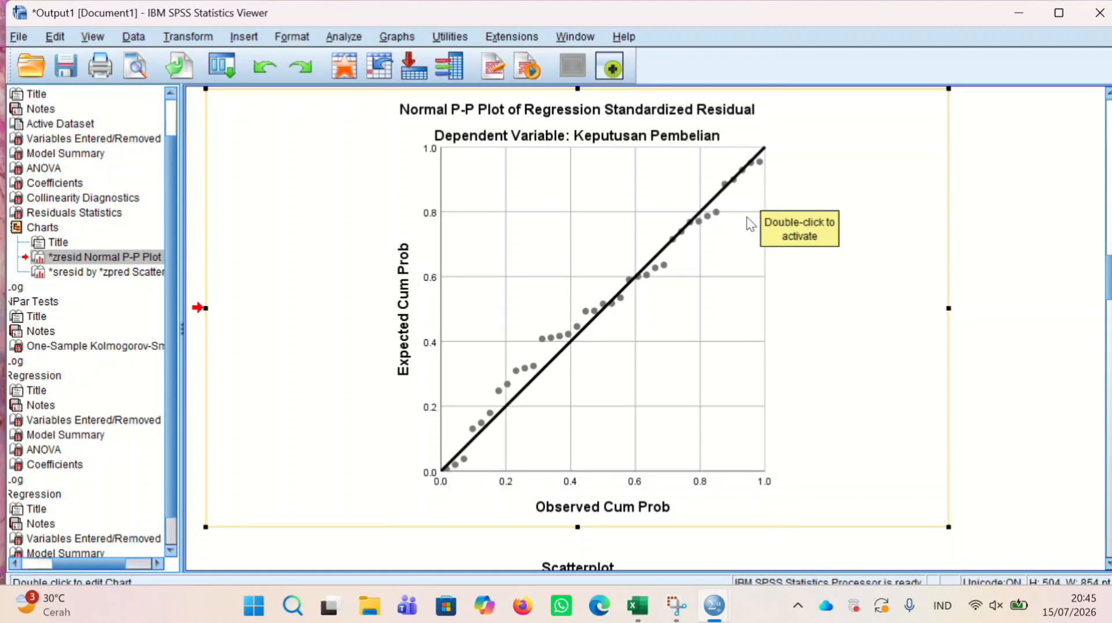
left_click(654, 332)
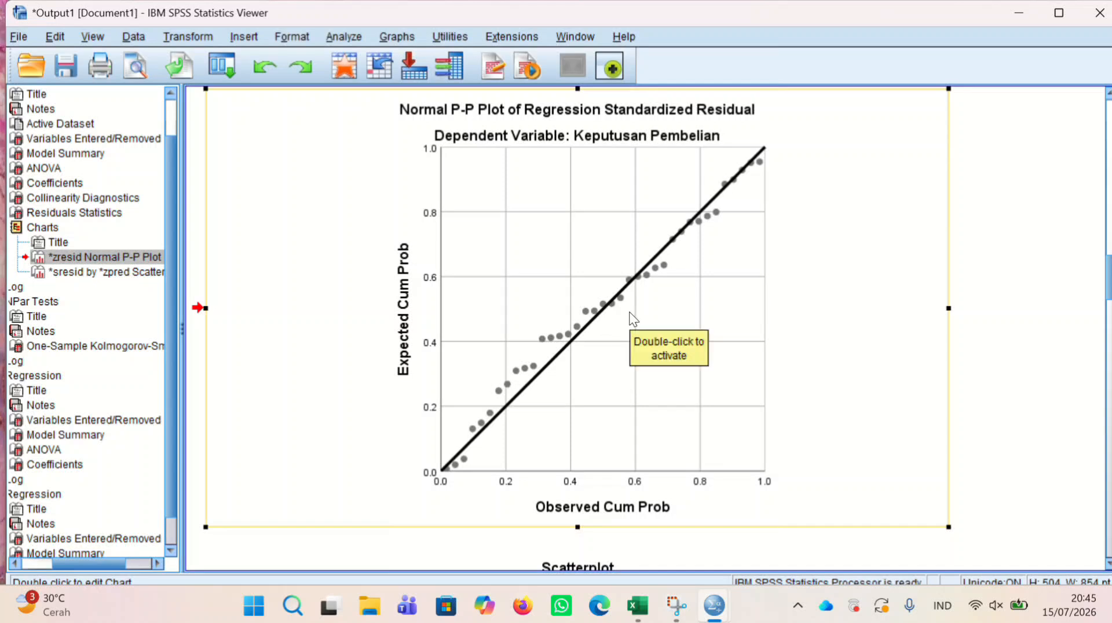
Step: Examine the One-Sample Kolmogorov-Smirnov Test table for the unstandardized residual, including its Asymp. Sig. (2-tailed) value
scroll(634, 318, "down", 3)
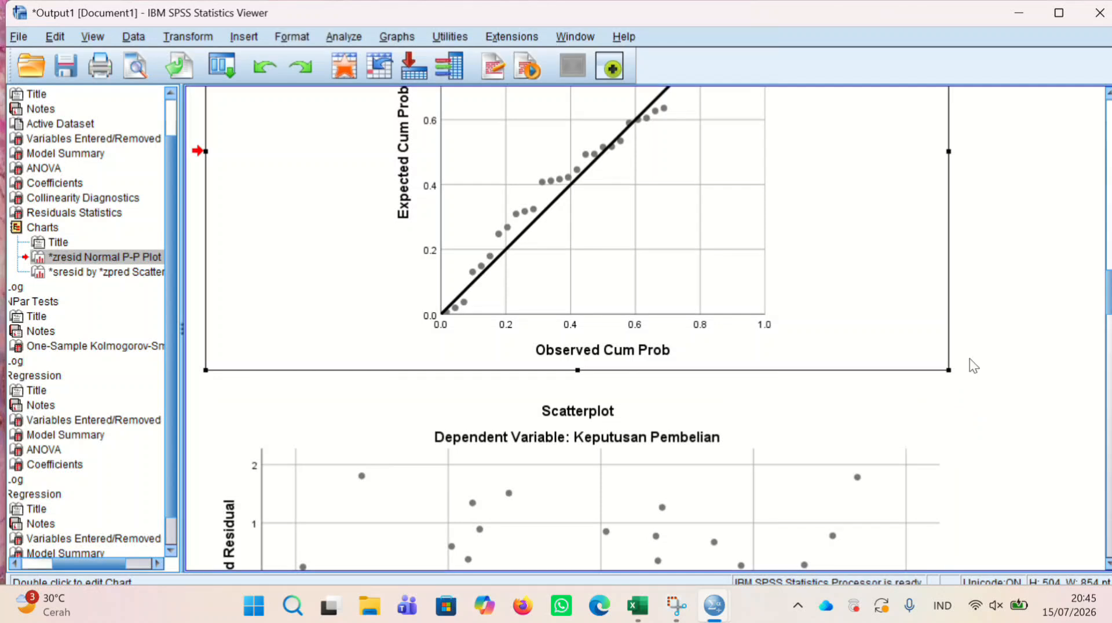
scroll(970, 360, "down", 12)
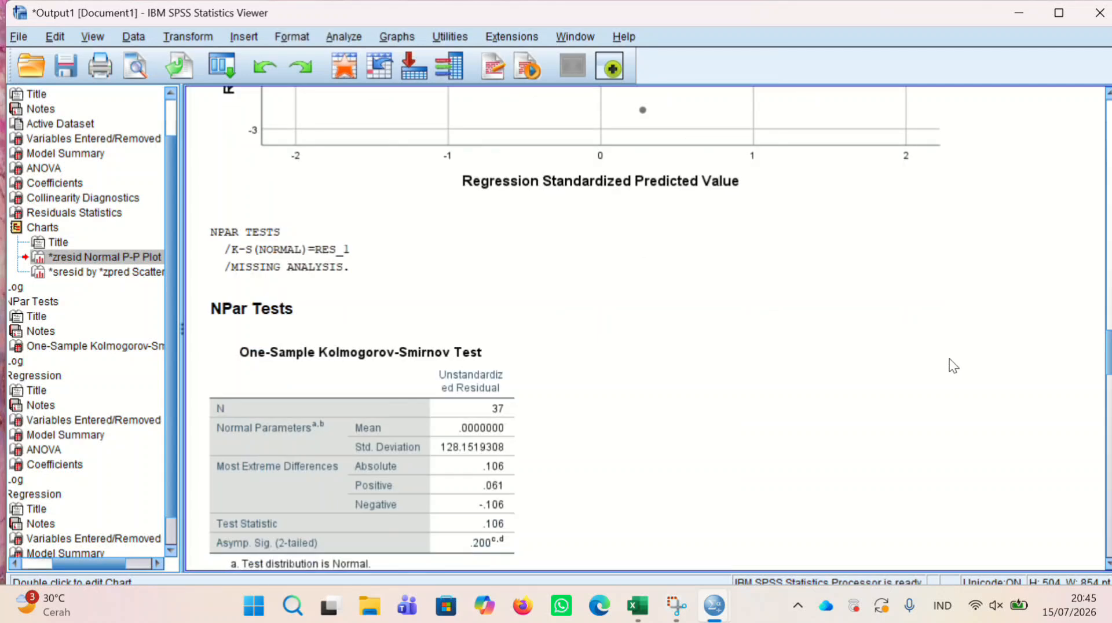
left_click(409, 375)
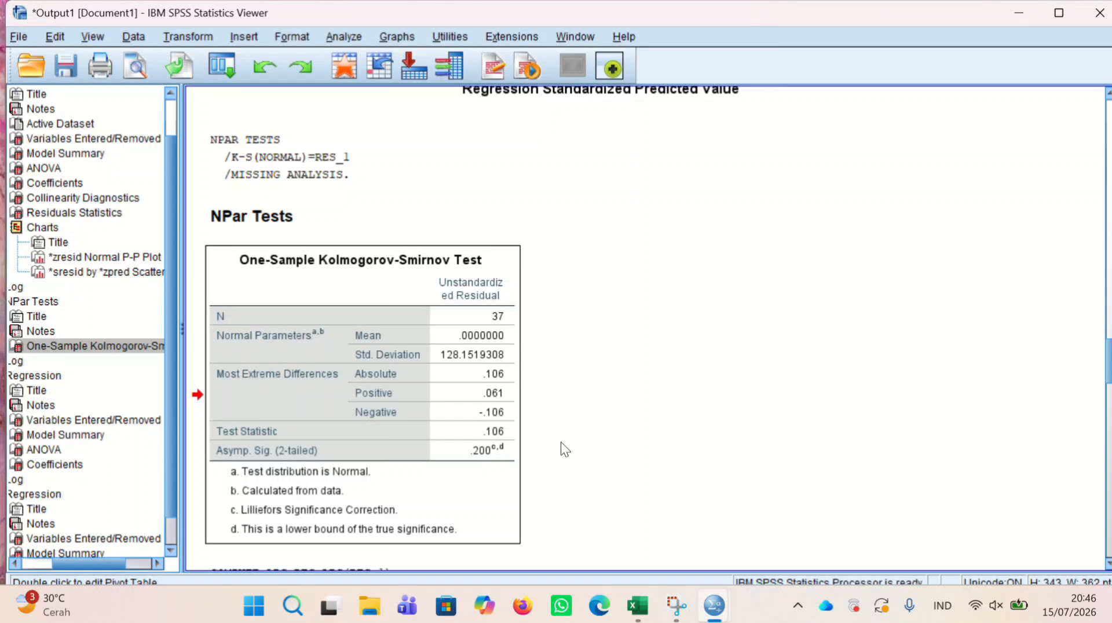
Step: Examine the point spread in the scatterplot of studentized residuals against standardized predicted values for Keputusan Pembelian
scroll(564, 461, "down", 8)
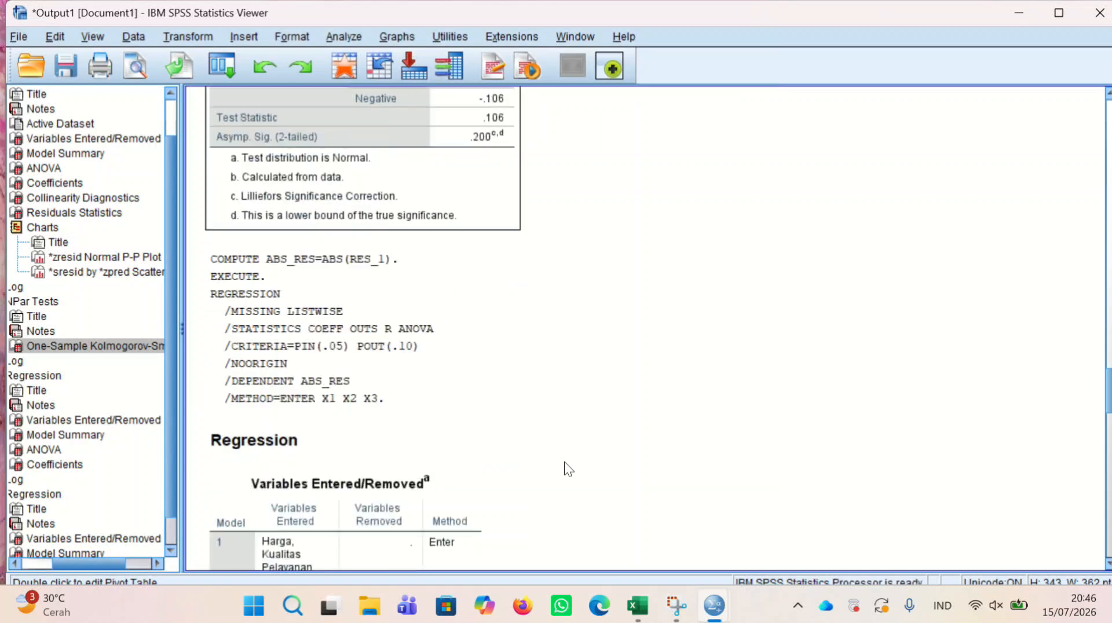
scroll(564, 461, "up", 2)
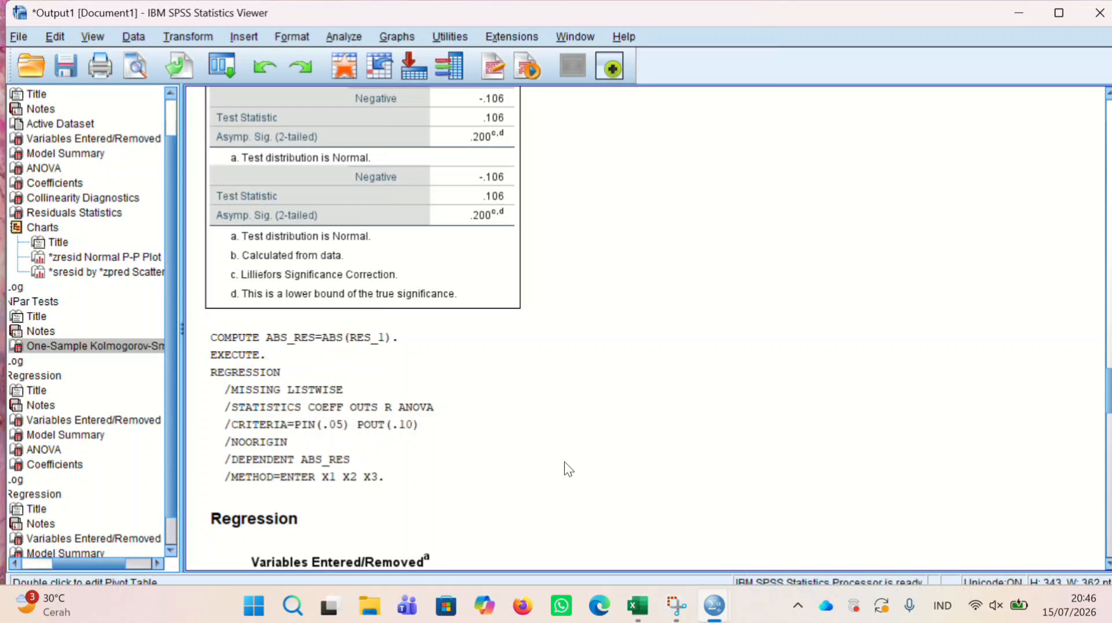
scroll(564, 461, "up", 10)
left_click(564, 461)
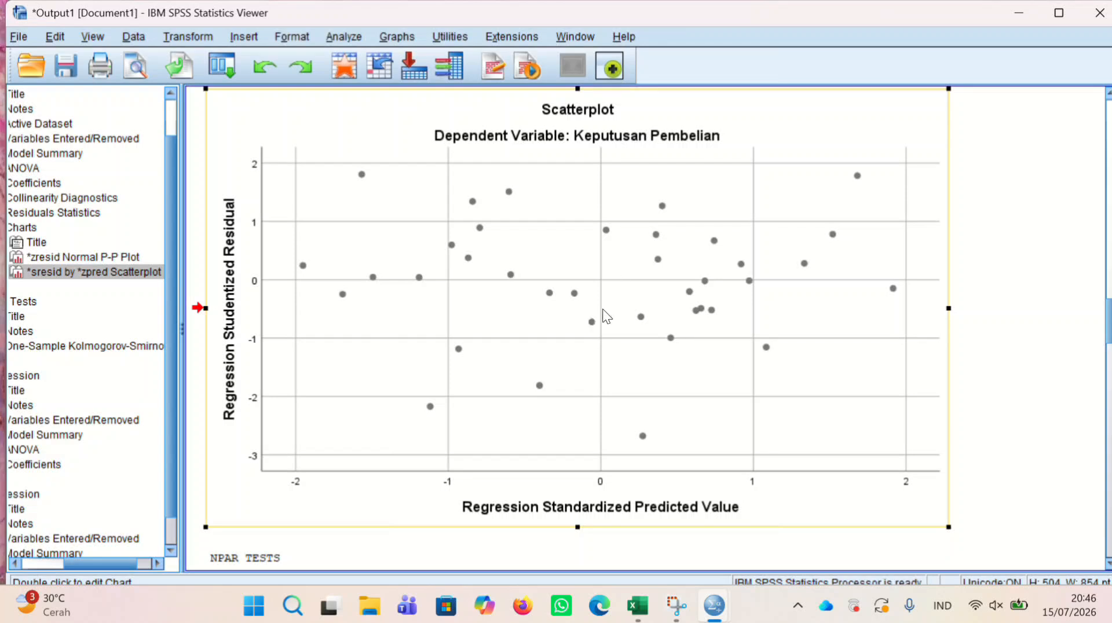
left_click(777, 384)
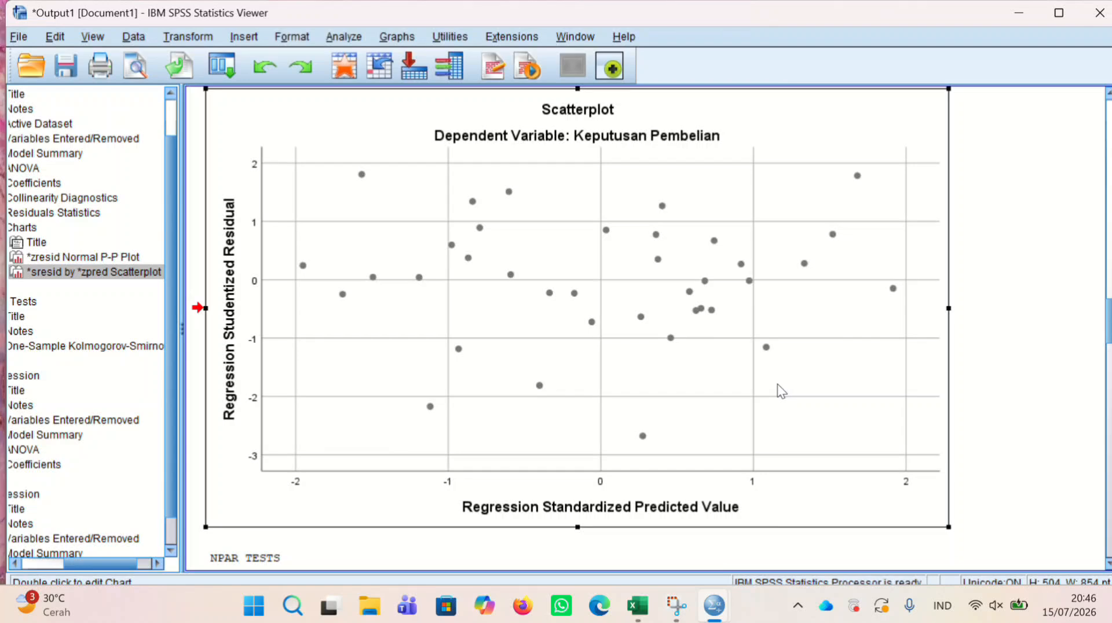
Step: Find the regression output with ABS_RES as the dependent variable and select its coefficients table
scroll(777, 384, "down", 15)
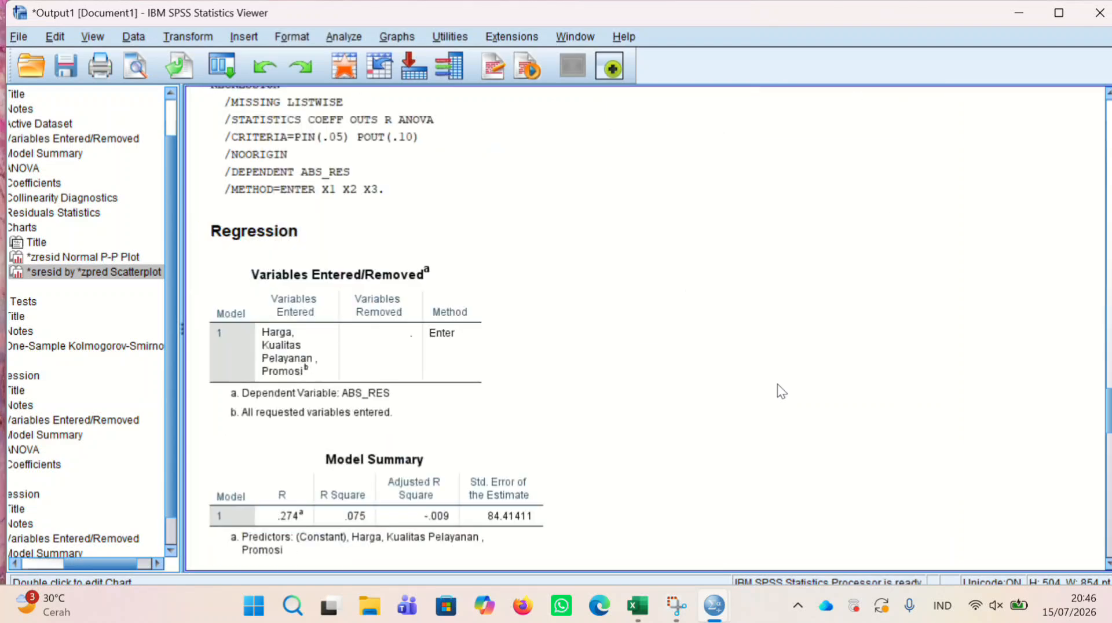
scroll(777, 384, "down", 5)
scroll(777, 384, "up", 3)
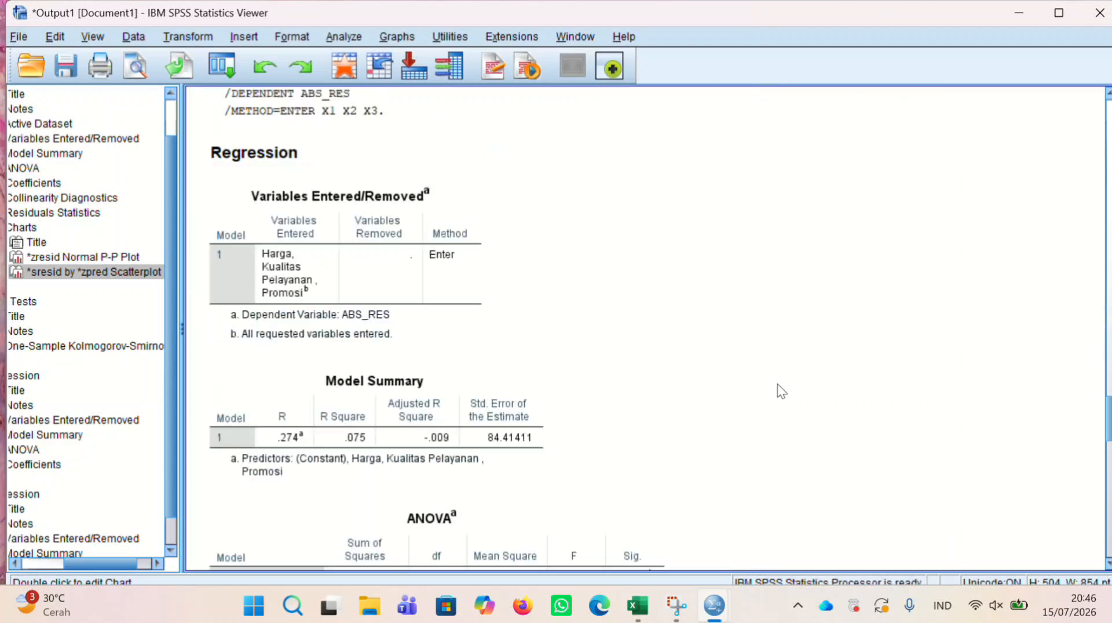
left_click(702, 250)
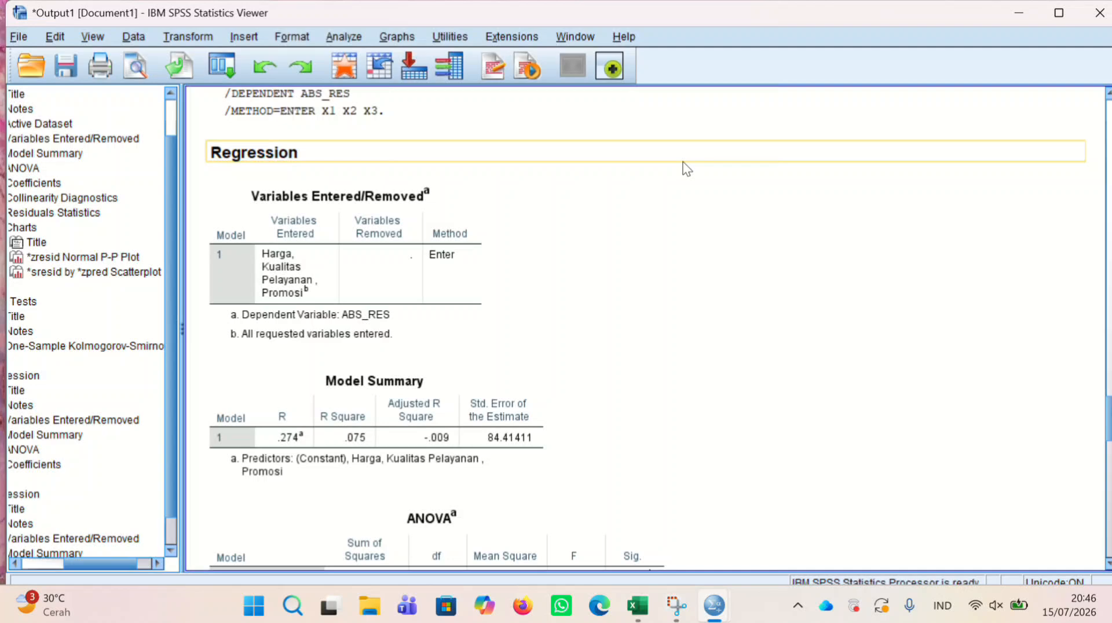
left_click(684, 164)
scroll(670, 154, "down", 15)
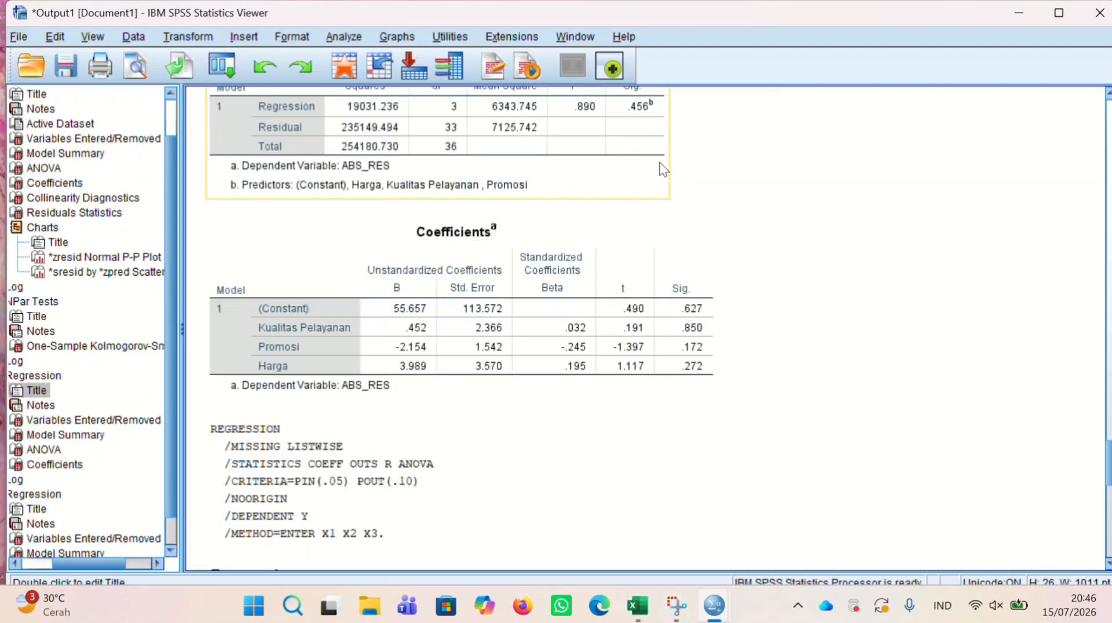
left_click(602, 286)
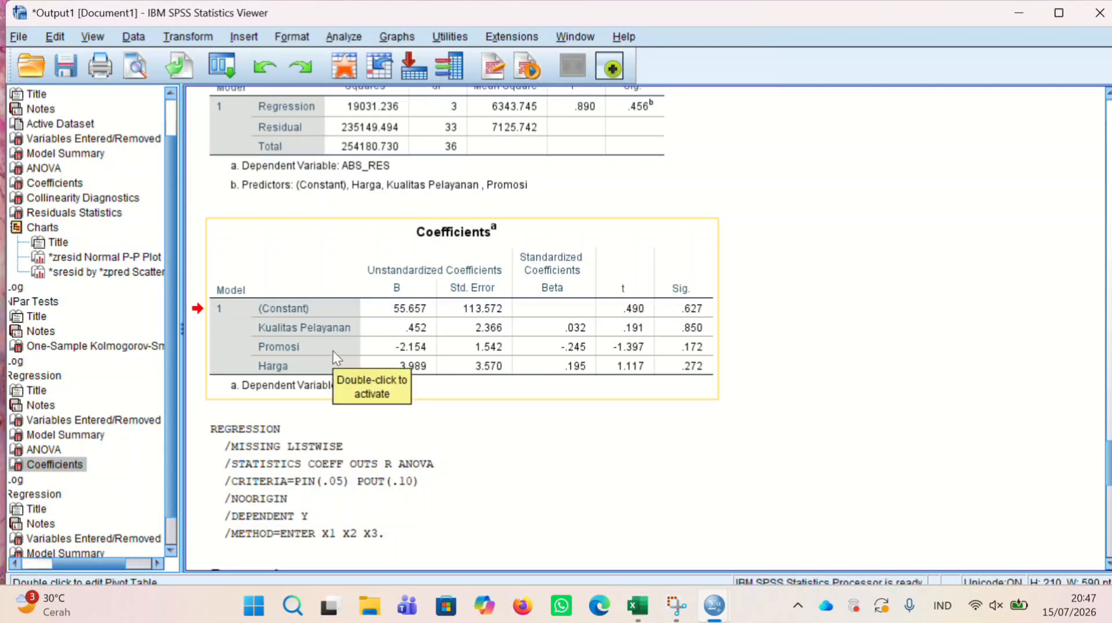
Step: Check the Sig. values of Kualitas Pelayanan, Promosi and Harga in the ABS_RES coefficients table for heteroscedasticity
left_click_drag(666, 339, 699, 360)
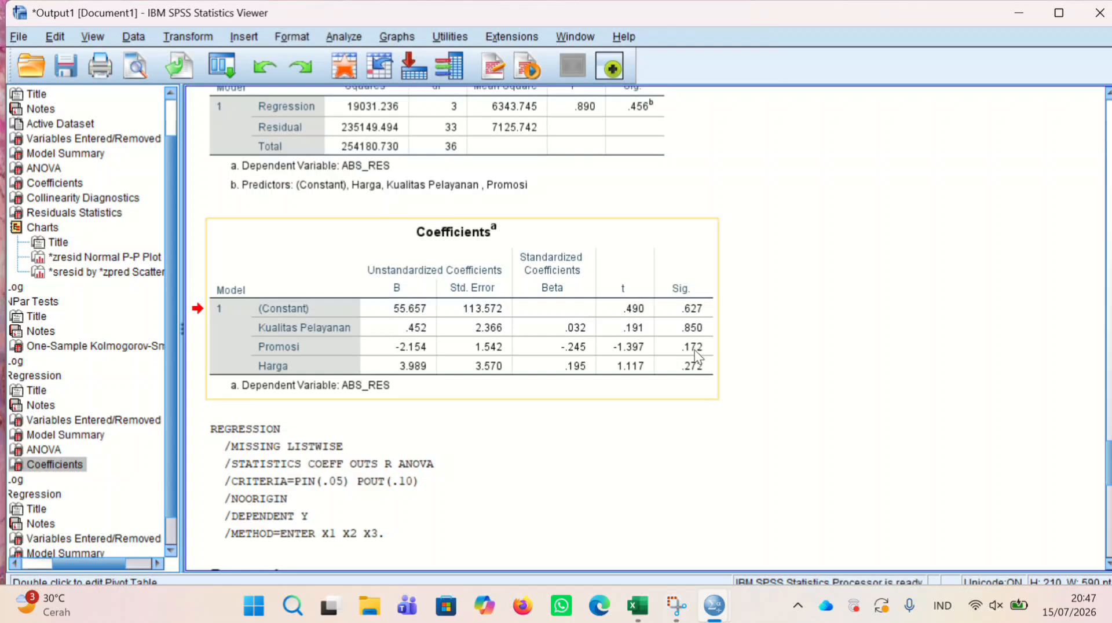
left_click_drag(705, 361, 658, 315)
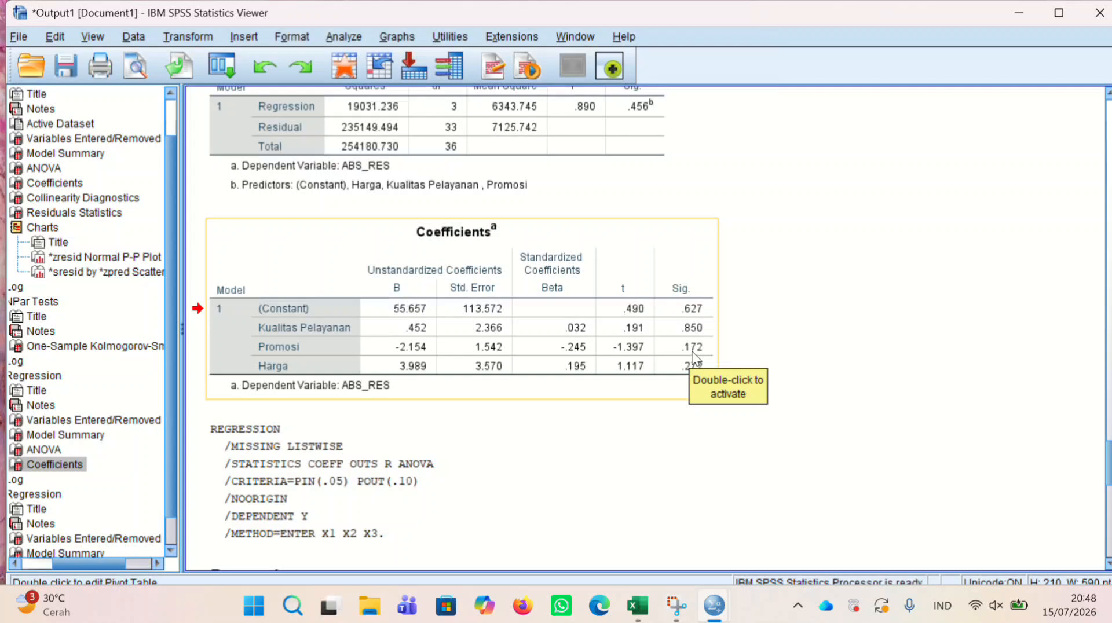
left_click(697, 396)
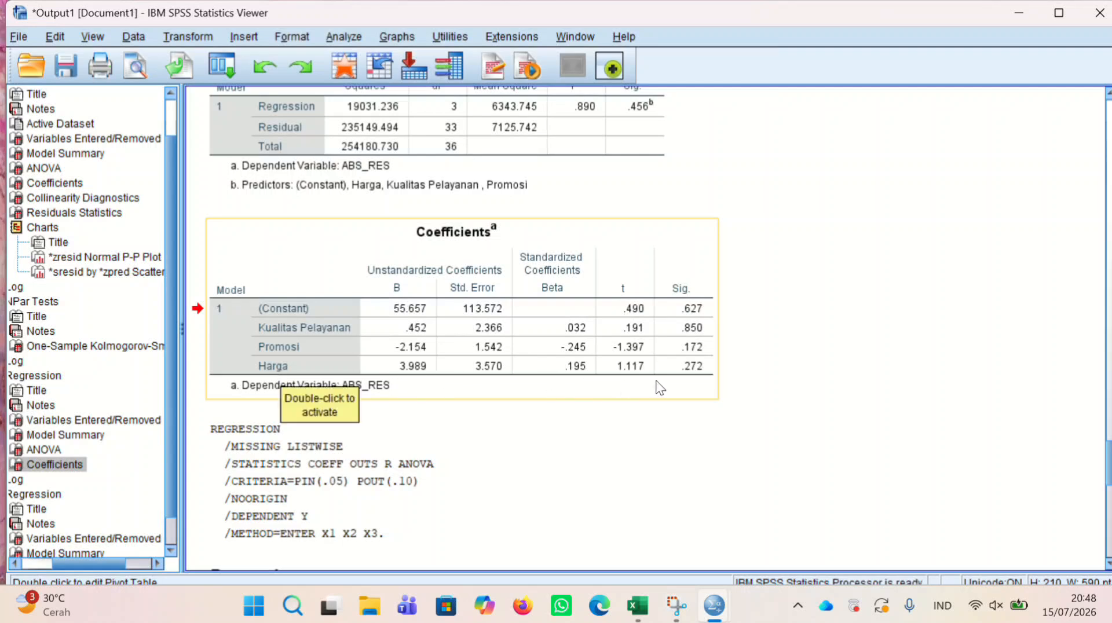
left_click(699, 375)
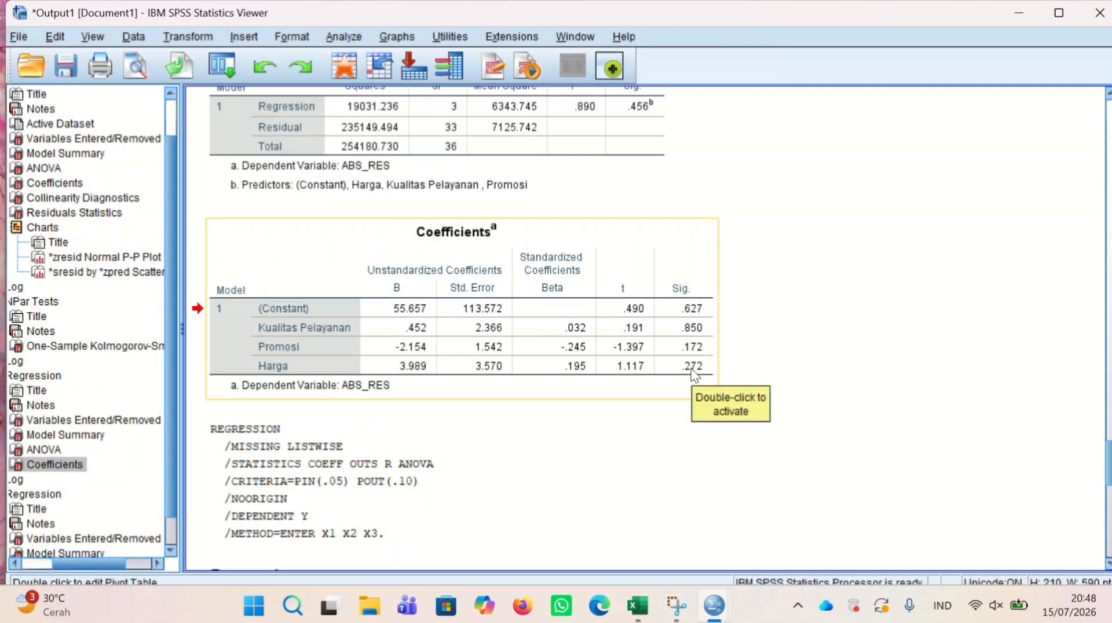
left_click(695, 376)
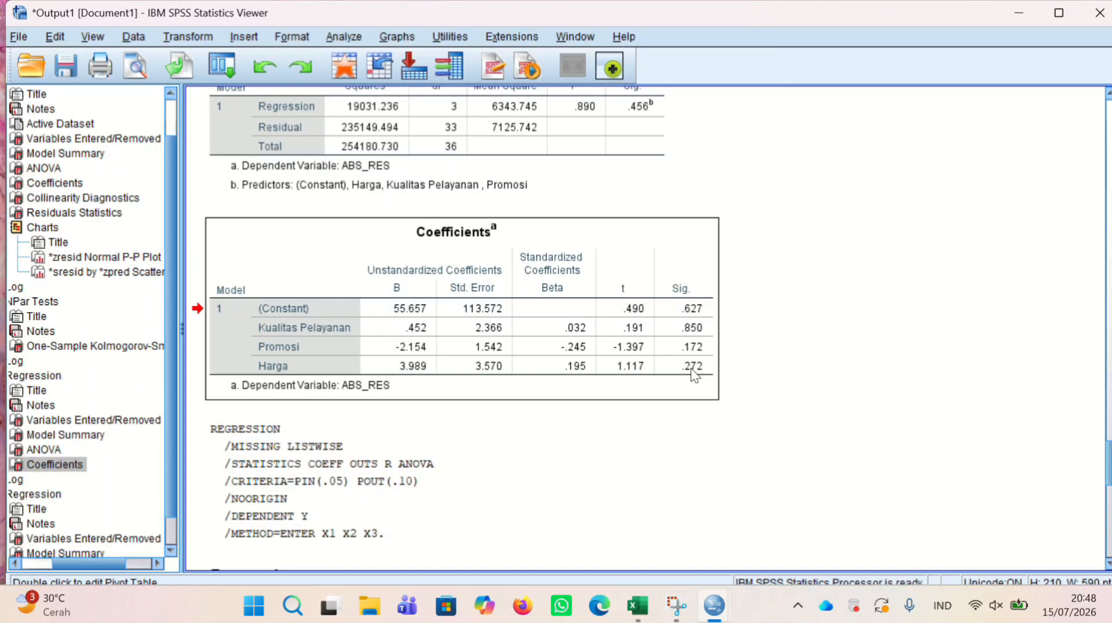
left_click_drag(691, 369, 740, 370)
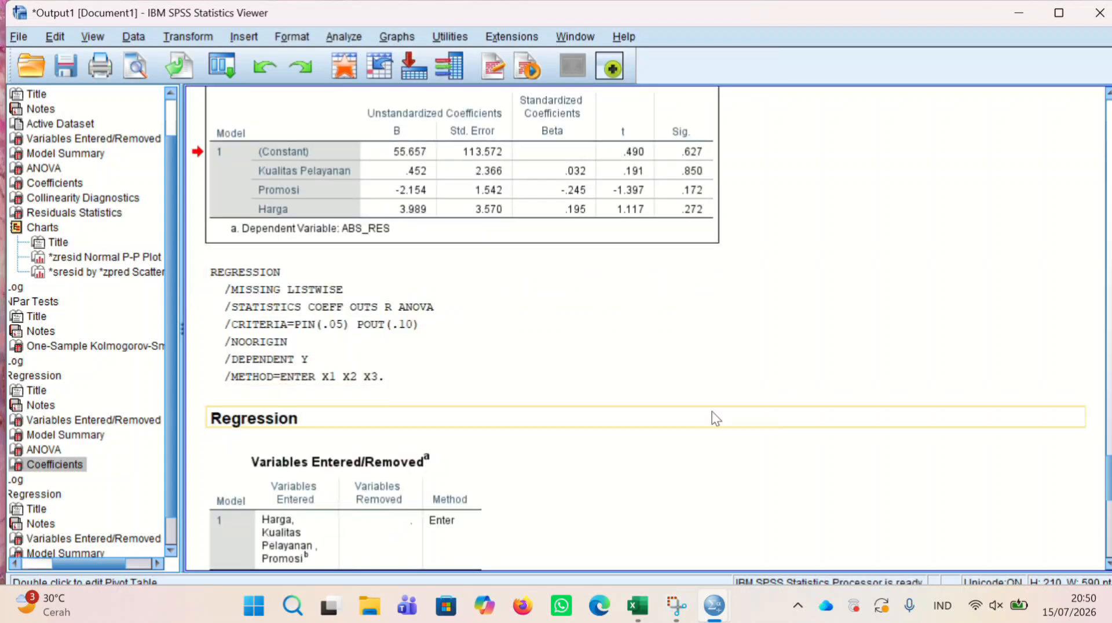
Step: Find the last regression output with Keputusan Pembelian as the dependent variable and select its ANOVA table
left_click(713, 414)
scroll(713, 416, "down", 2)
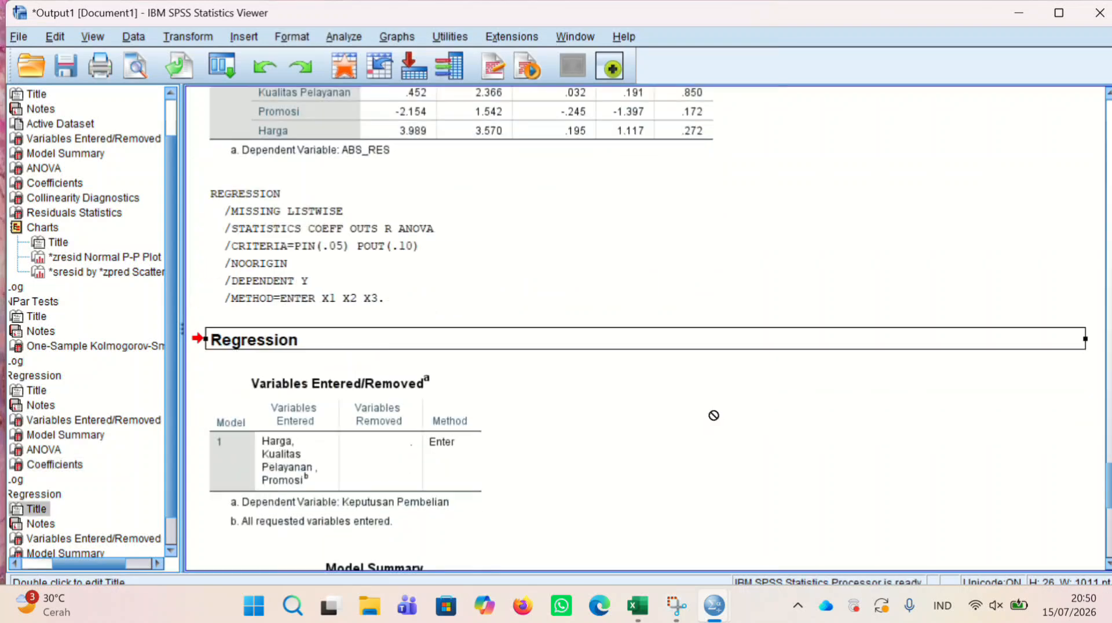
scroll(713, 416, "down", 2)
scroll(714, 416, "down", 8)
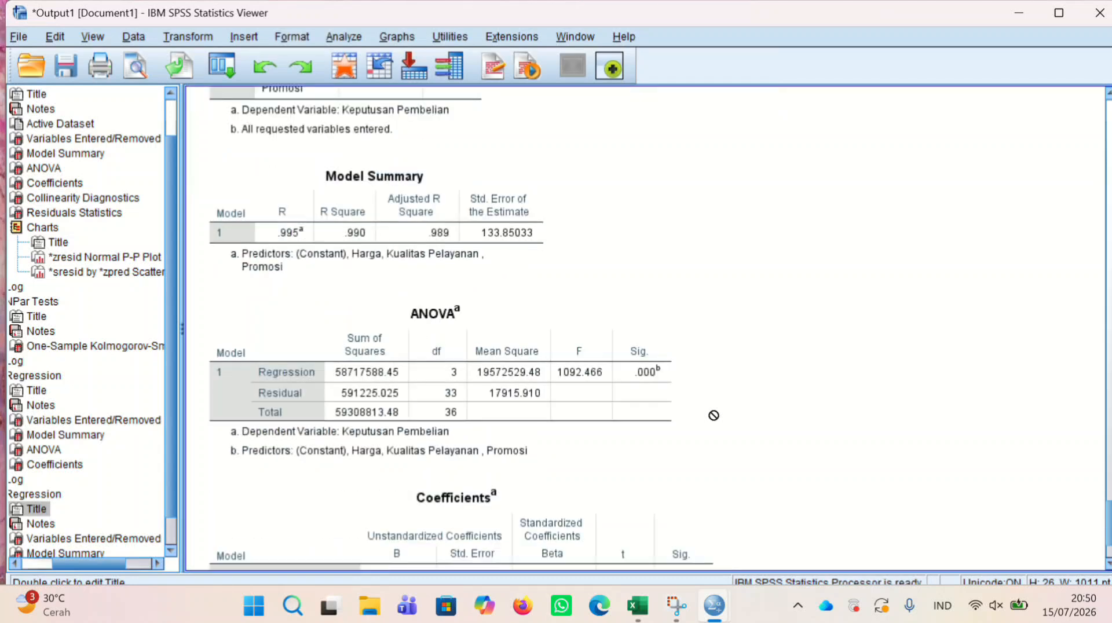
left_click(637, 401)
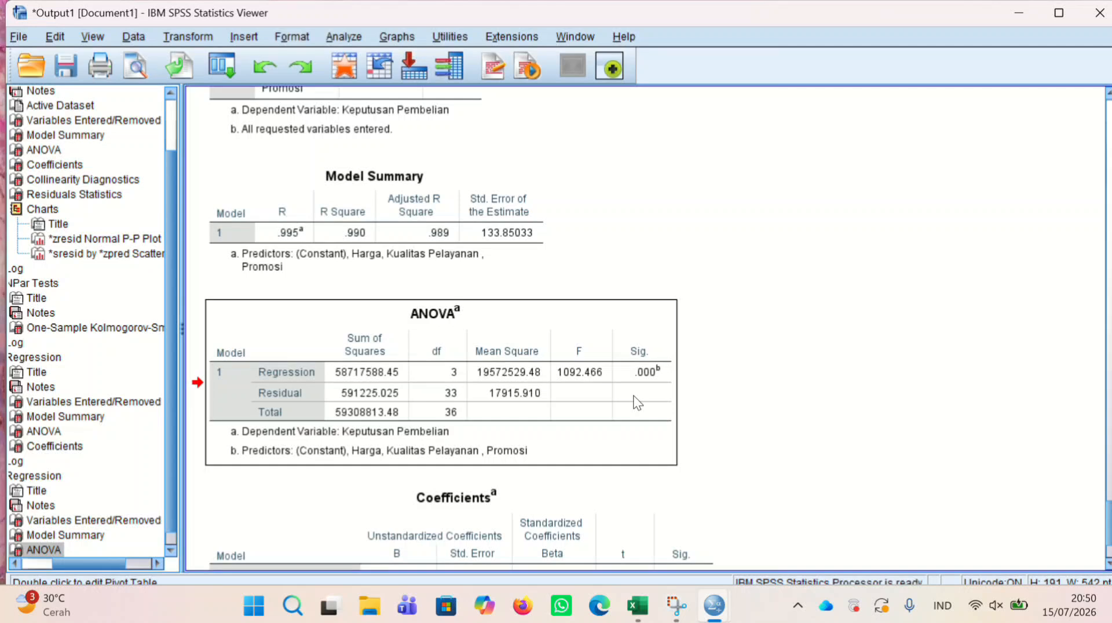
Step: Examine the F and Sig. values of the Regression row in the ANOVA table for the simultaneous test
left_click_drag(643, 400, 736, 394)
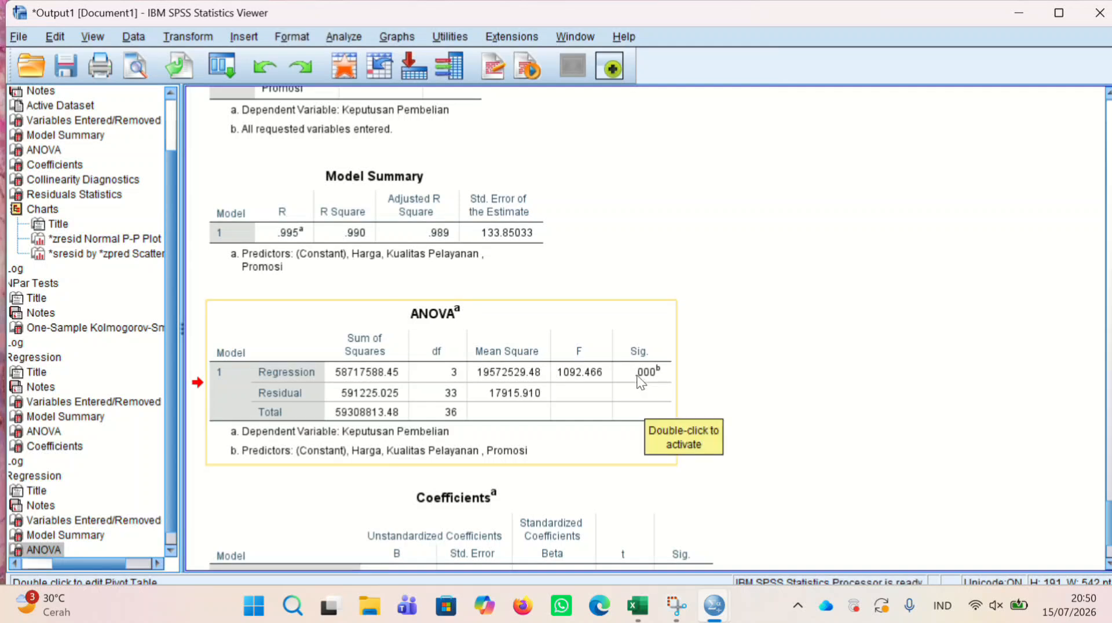
left_click(667, 402)
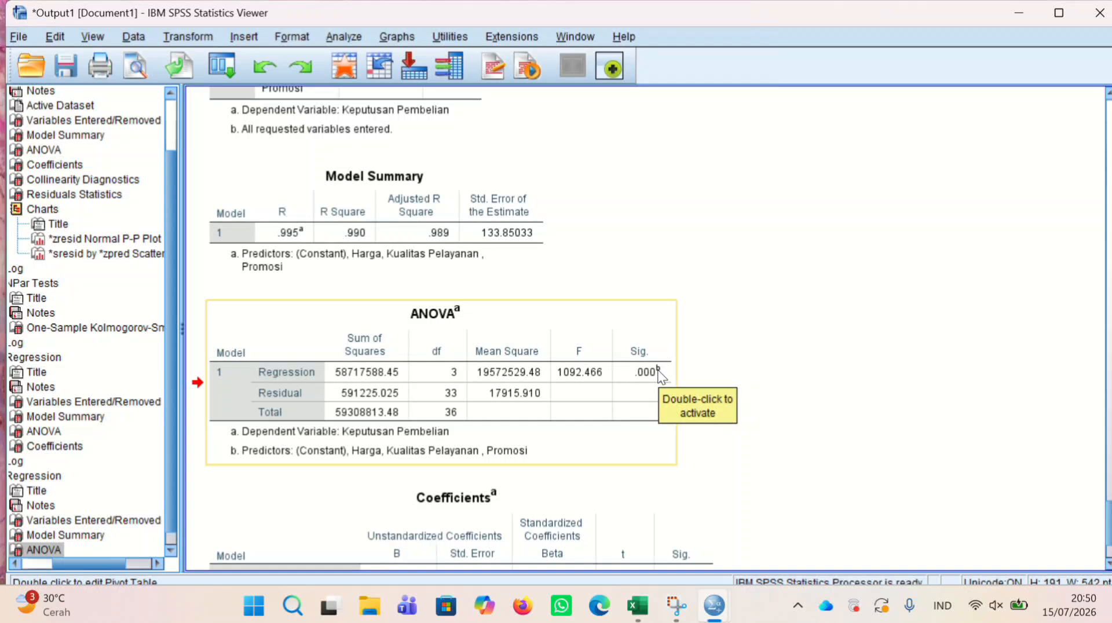
left_click_drag(662, 371, 704, 393)
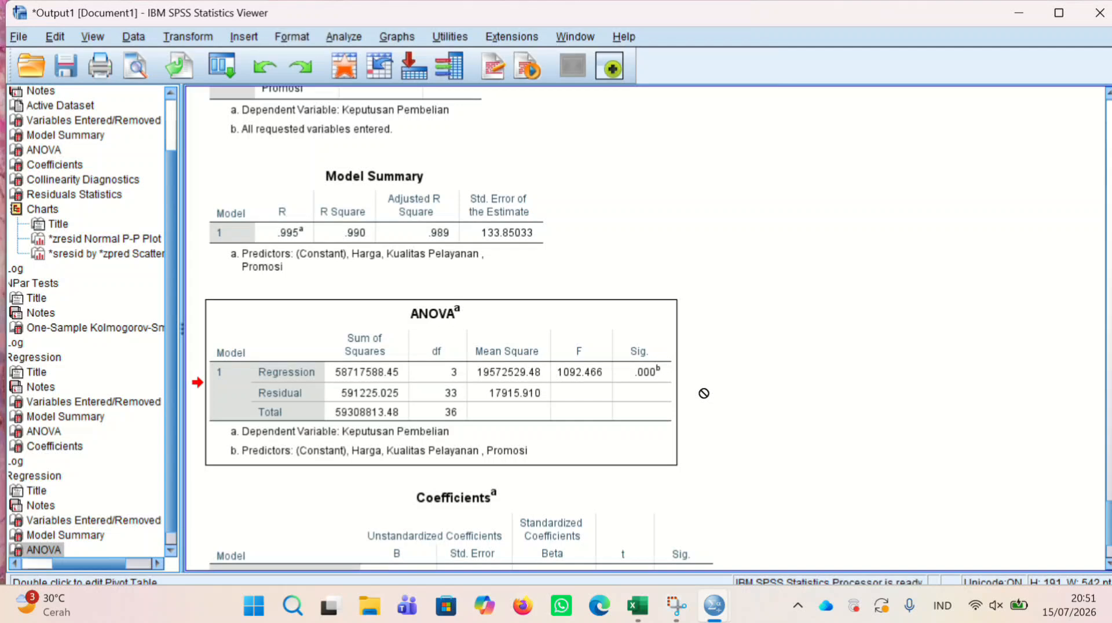
left_click_drag(704, 393, 698, 399)
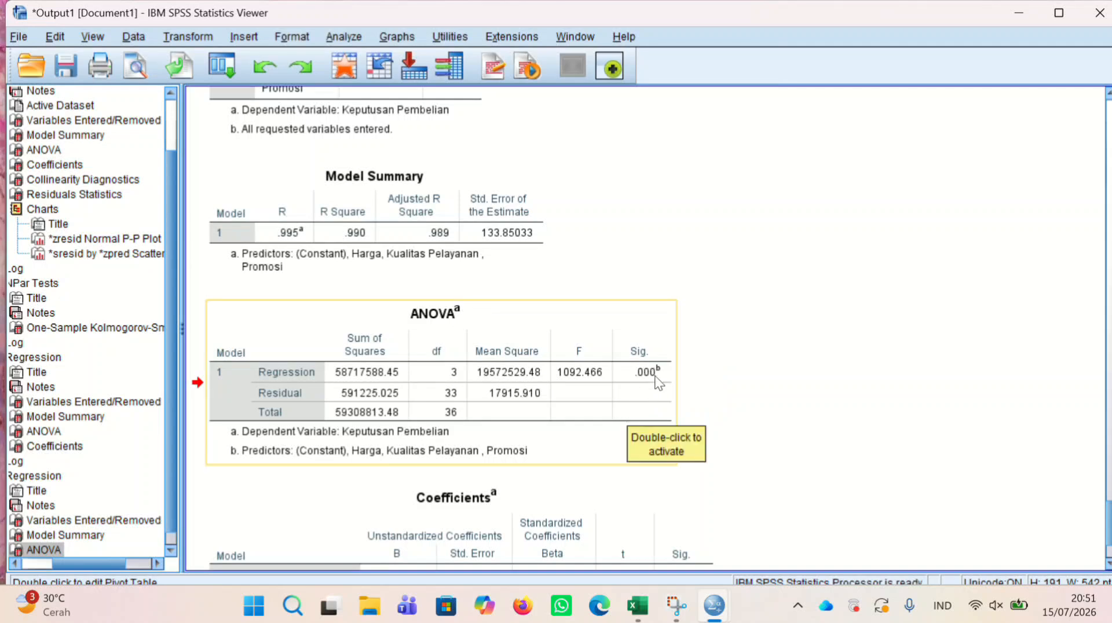
left_click(648, 409)
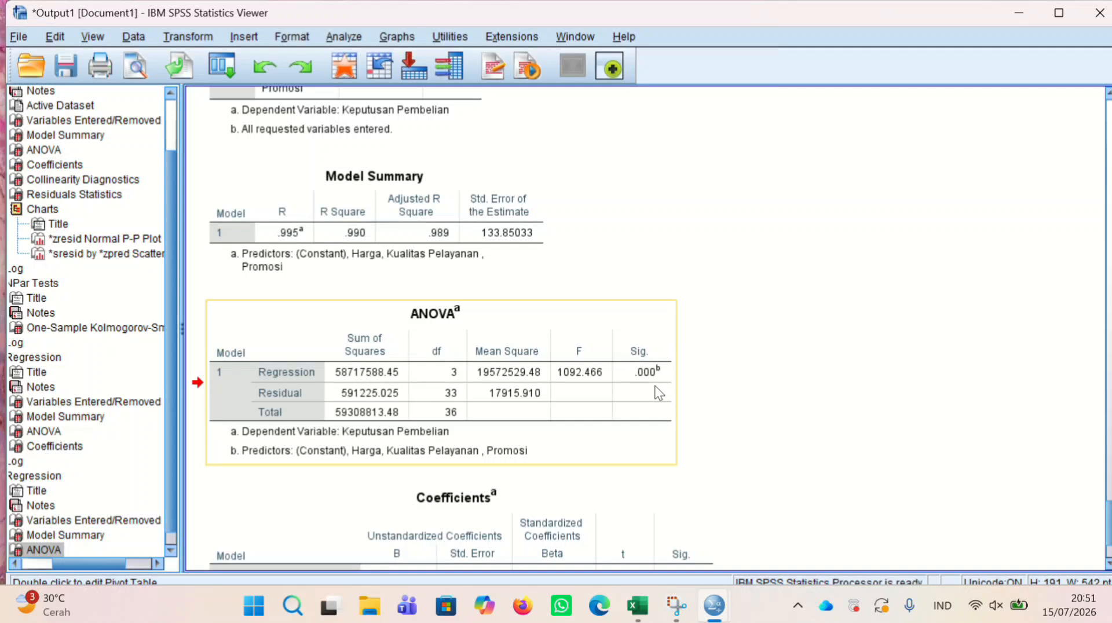
left_click_drag(659, 394, 698, 430)
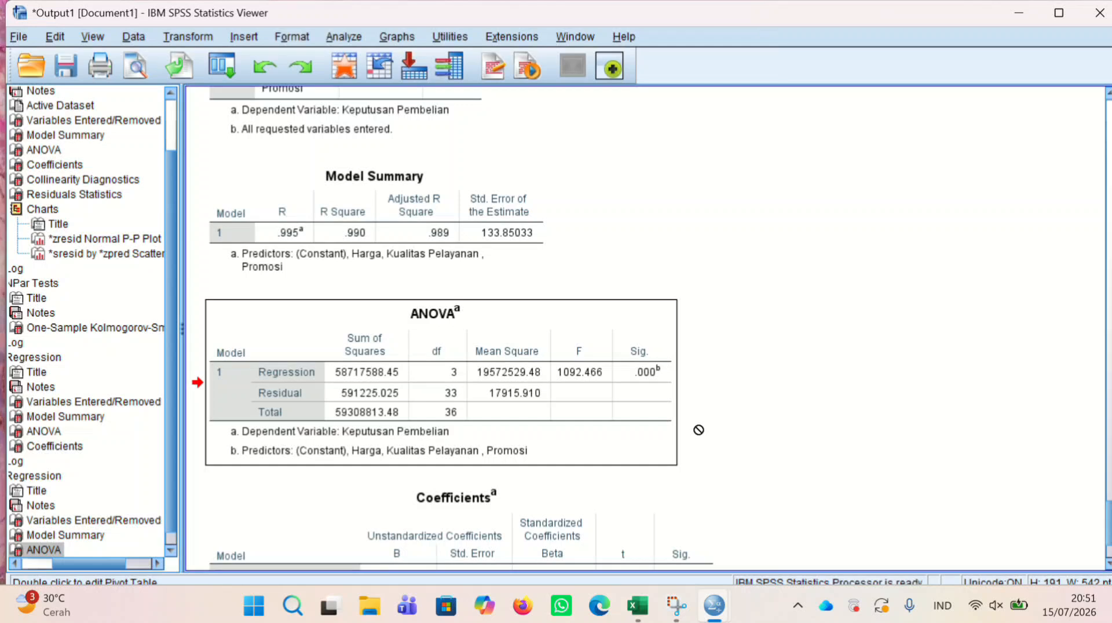
Step: Examine the t and Sig. values of Kualitas Pelayanan, Promosi and Harga in the Keputusan Pembelian coefficients table
key("Down")
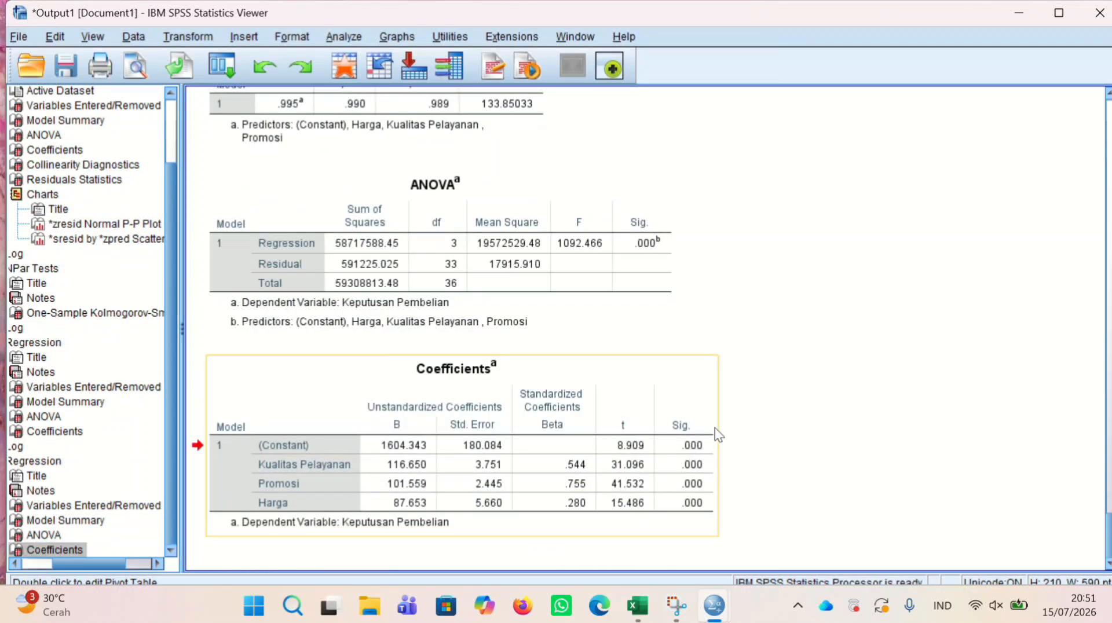
left_click_drag(718, 435, 780, 431)
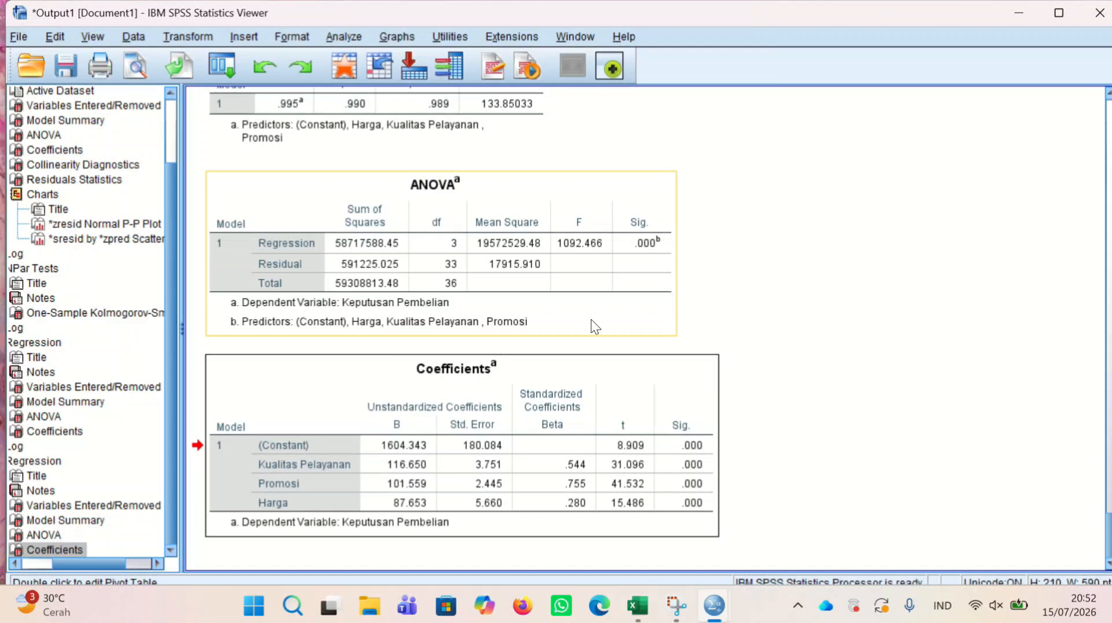
left_click_drag(591, 319, 729, 306)
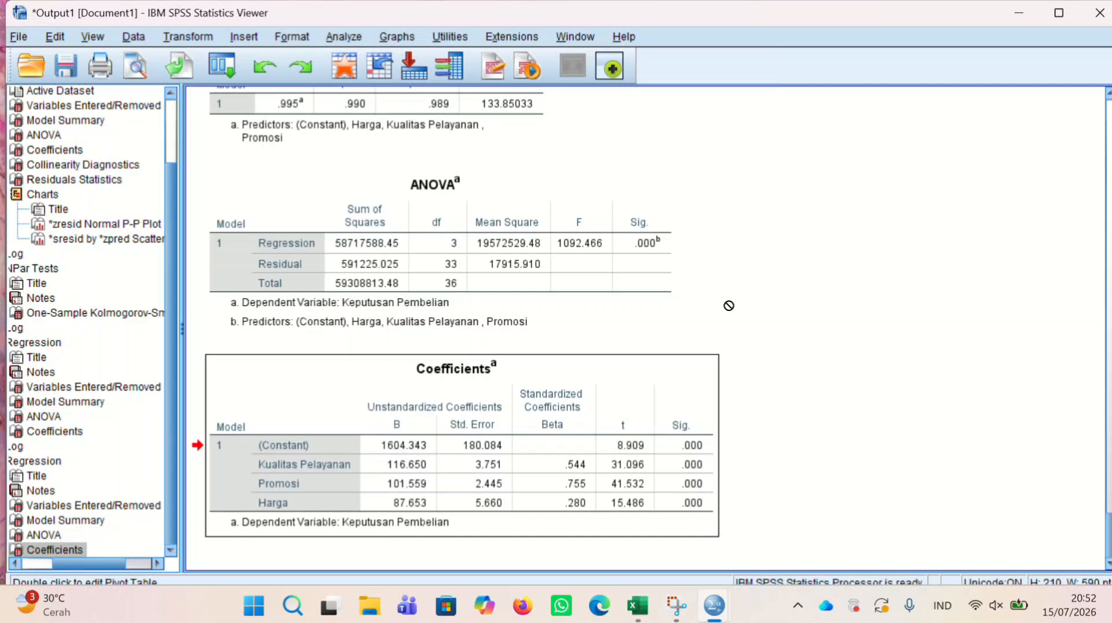
Step: Return to the Model Summary table of the Keputusan Pembelian regression and select it for review
scroll(729, 306, "up", 5)
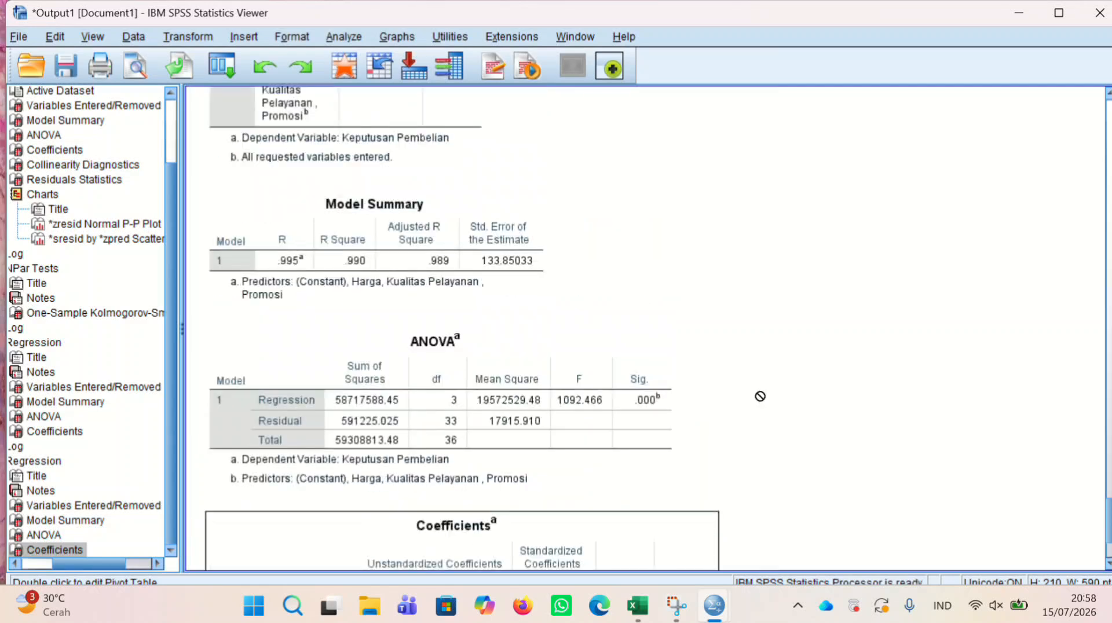
left_click(516, 272)
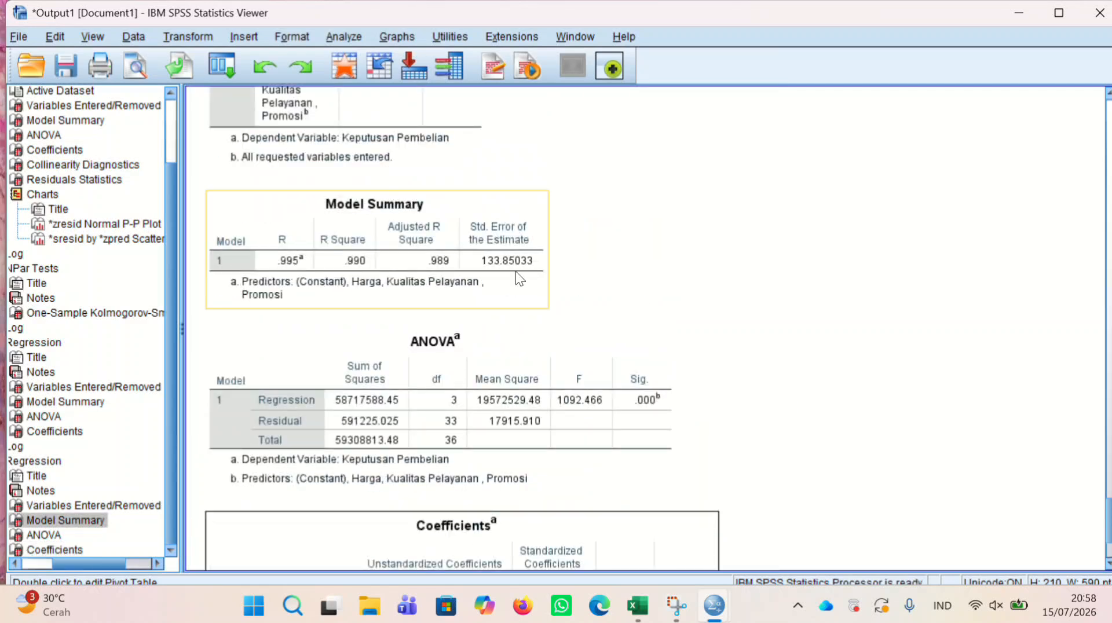